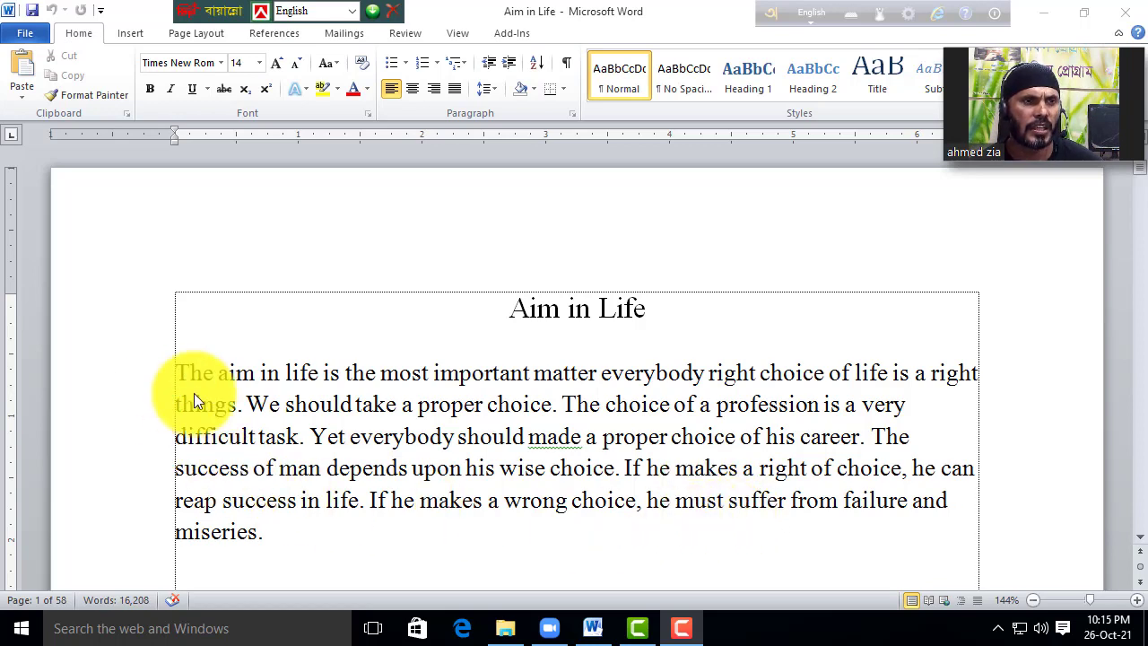
# - Switch to Word and open File > Print to preview the Aim in Life document
pyautogui.hotkey('alt', 'Tab')
pyautogui.click(31, 32)
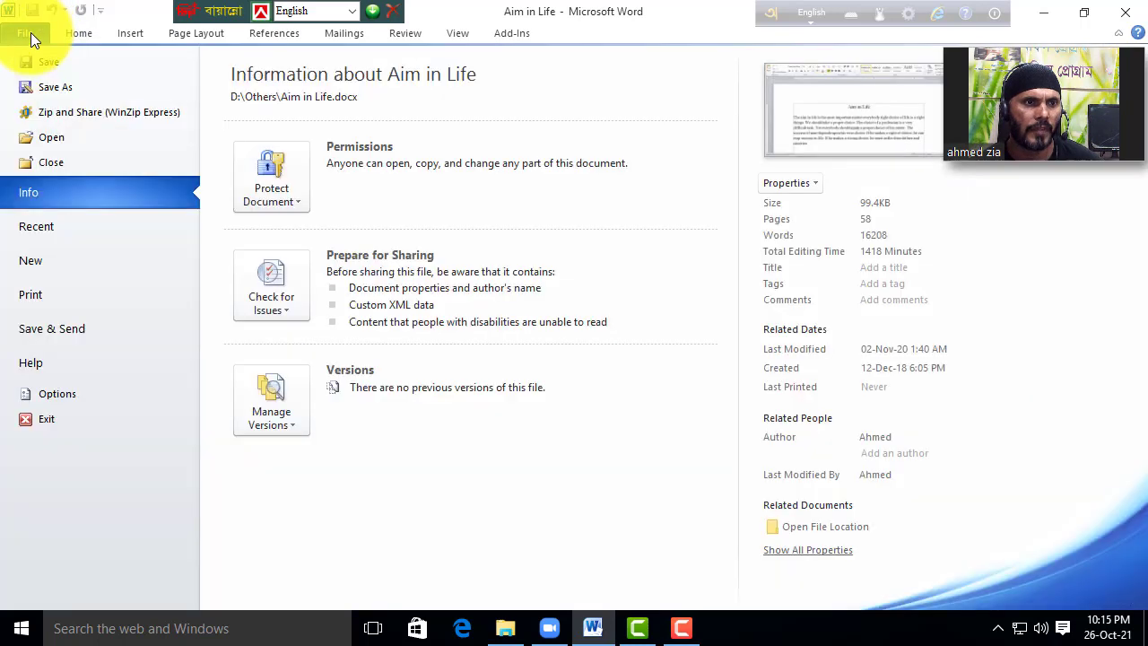
pyautogui.click(36, 295)
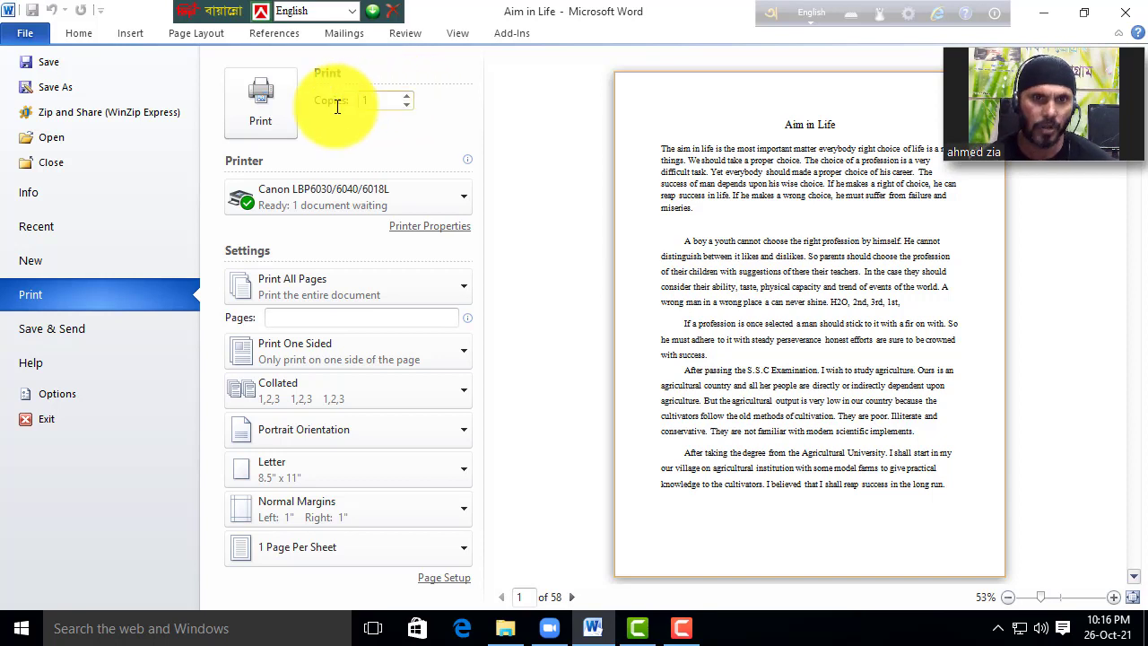
# - Change the Copies value so it reads 2
pyautogui.write('0')
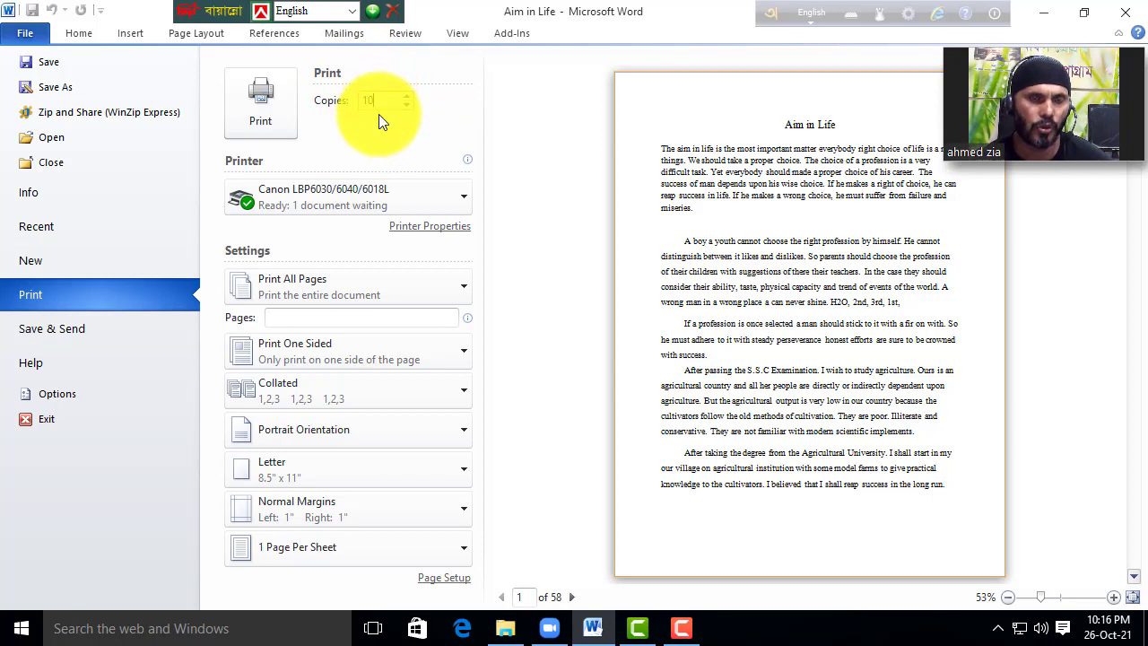
pyautogui.moveTo(383, 101); pyautogui.dragTo(352, 96)
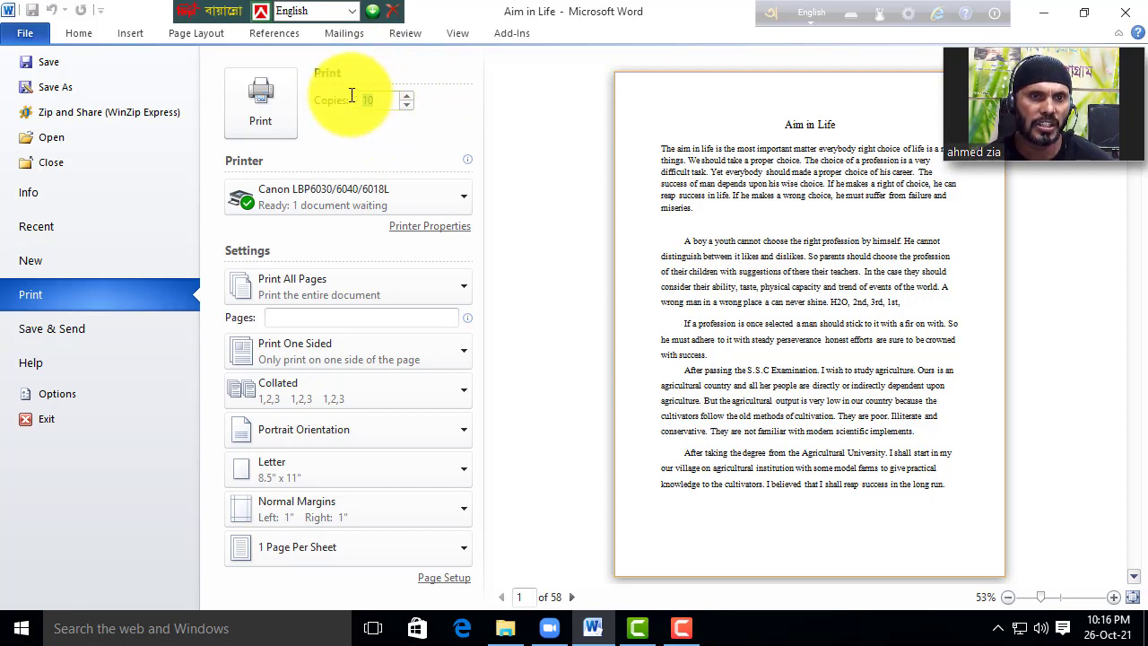
pyautogui.write('5')
pyautogui.click(404, 106)
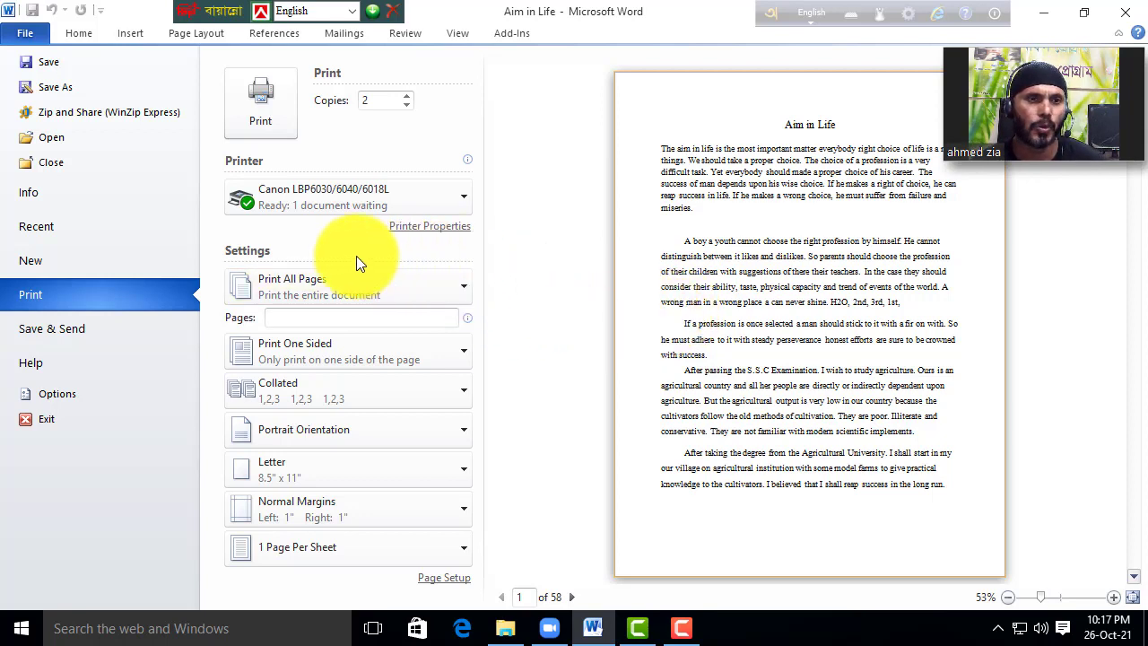
# - Select the EPSON L130 Series printer and open its Printer Properties
pyautogui.click(466, 197)
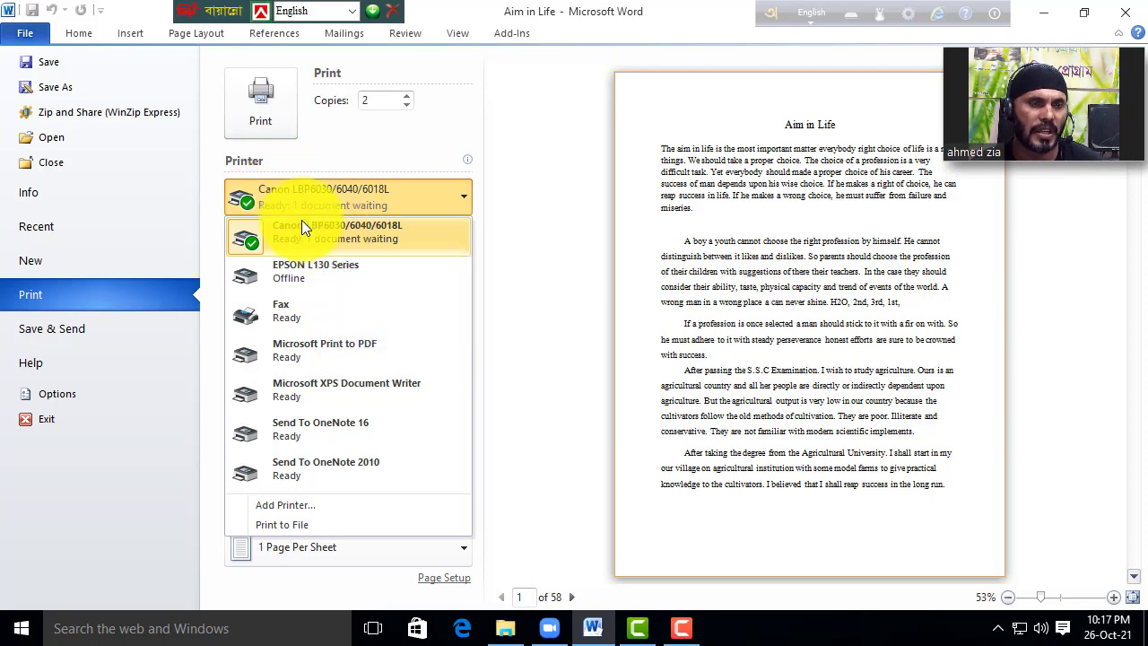
pyautogui.click(500, 300)
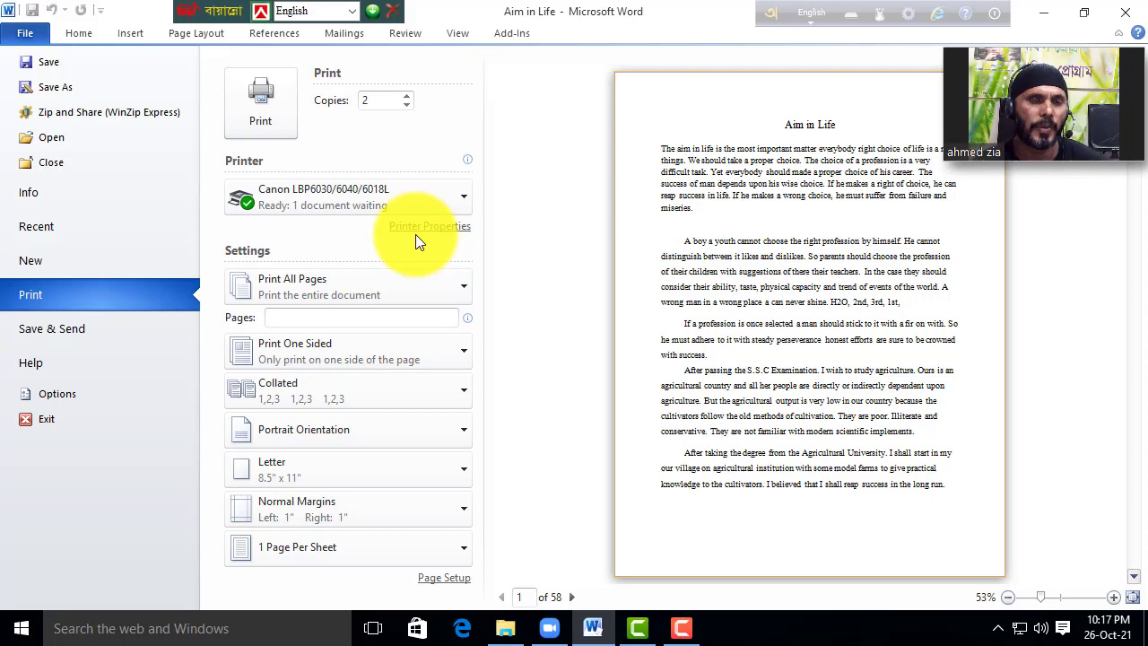
pyautogui.click(462, 201)
pyautogui.click(336, 277)
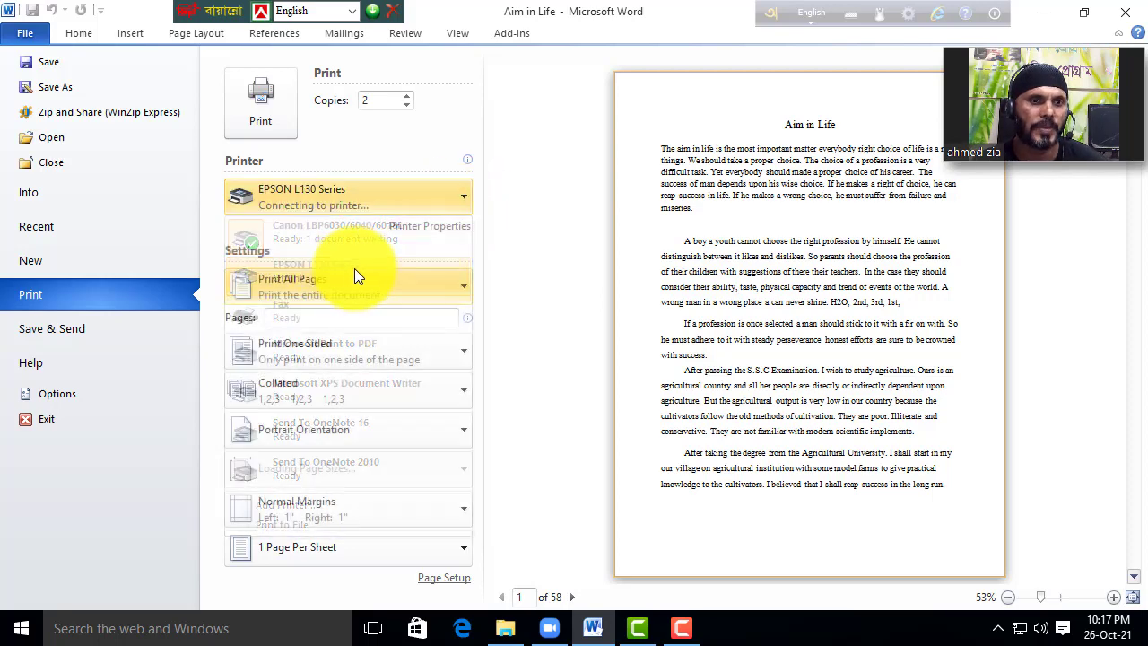
pyautogui.click(446, 229)
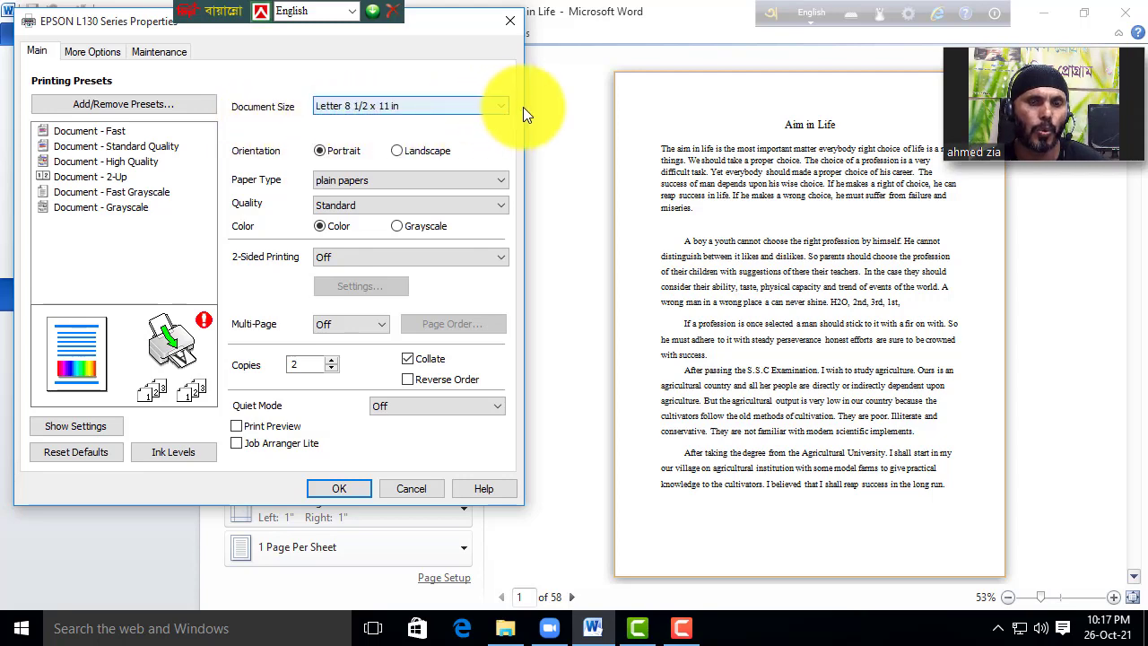
# - Review the EPSON options, keeping Letter, portrait, plain paper and Standard quality, then cancel
pyautogui.click(493, 106)
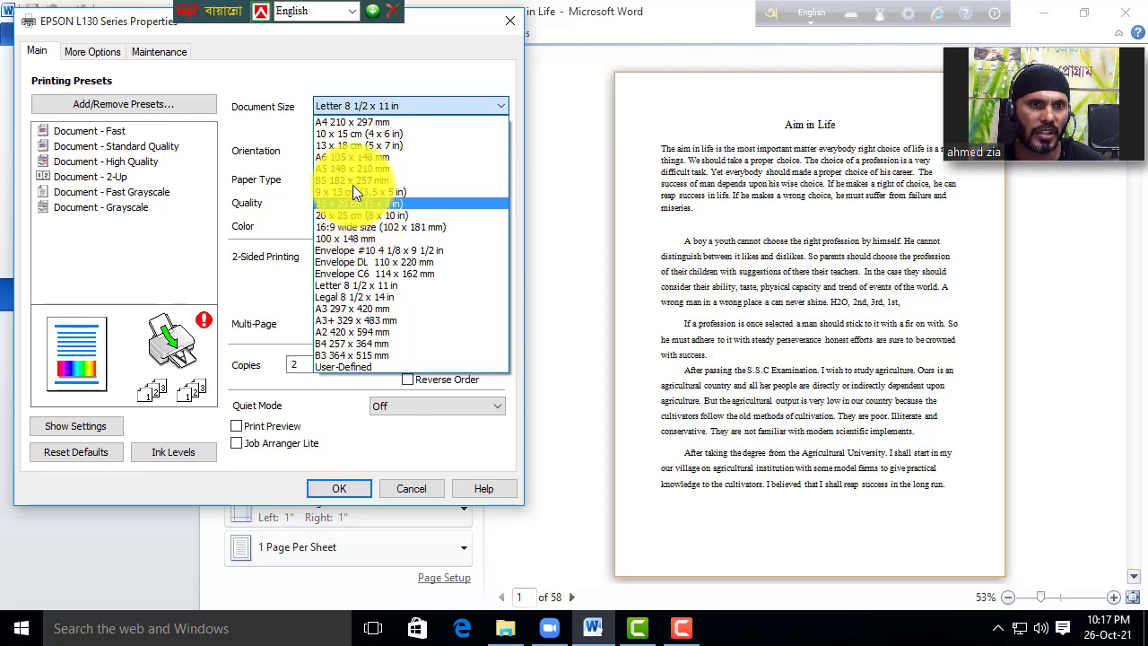
pyautogui.click(289, 127)
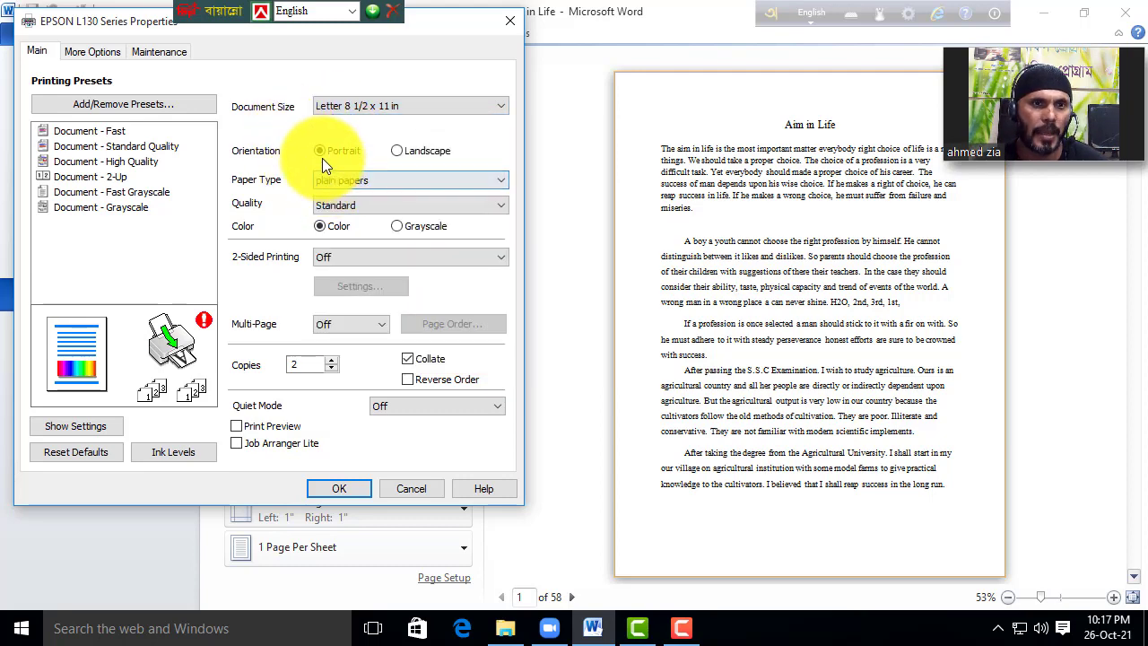
pyautogui.click(397, 151)
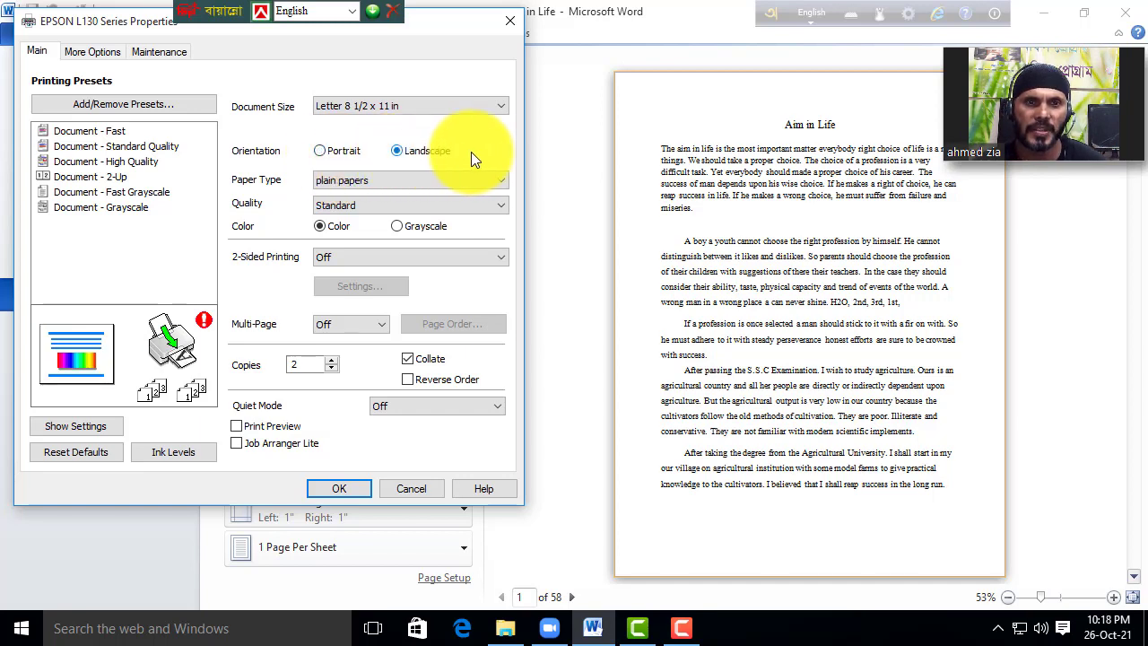
pyautogui.click(321, 148)
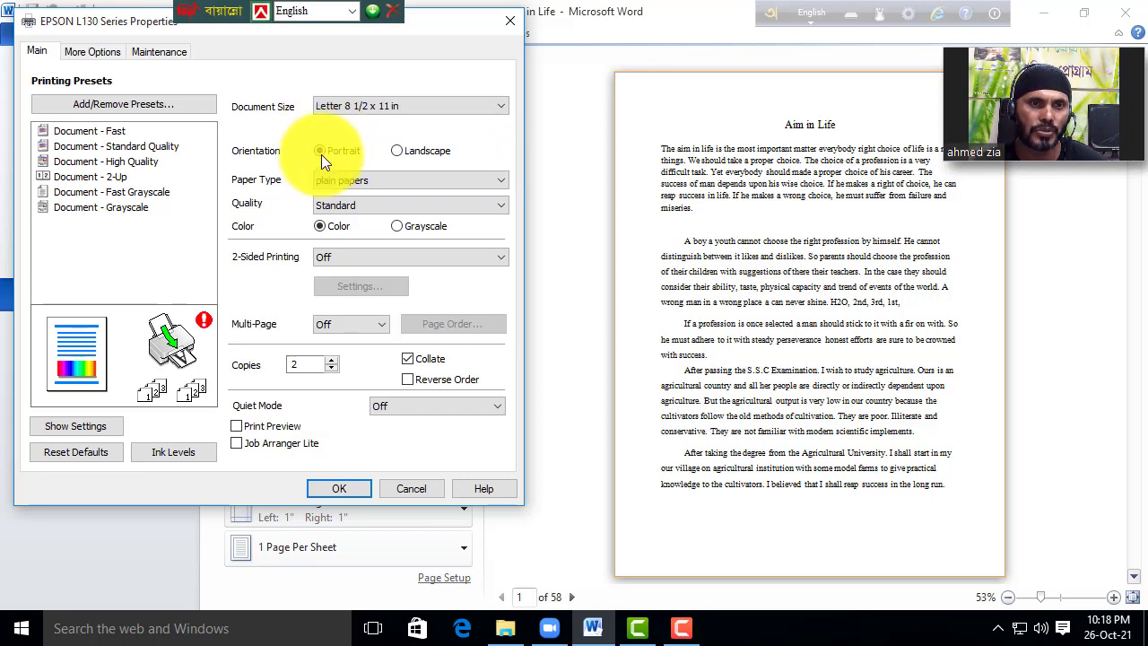
pyautogui.click(502, 182)
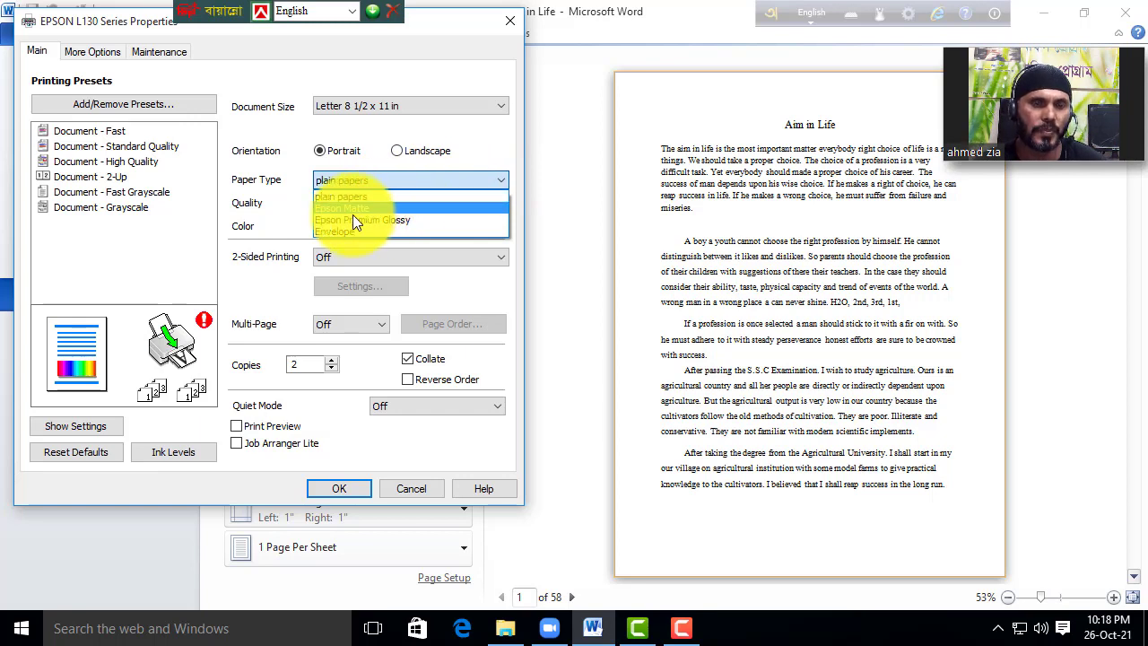
pyautogui.click(296, 216)
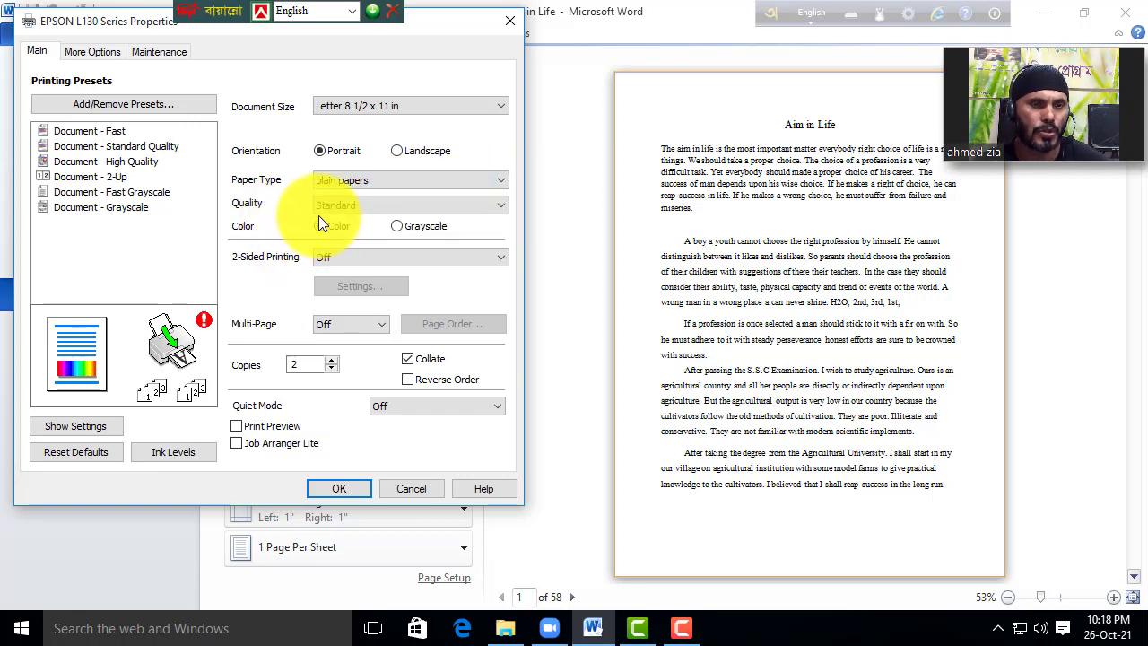
pyautogui.click(499, 205)
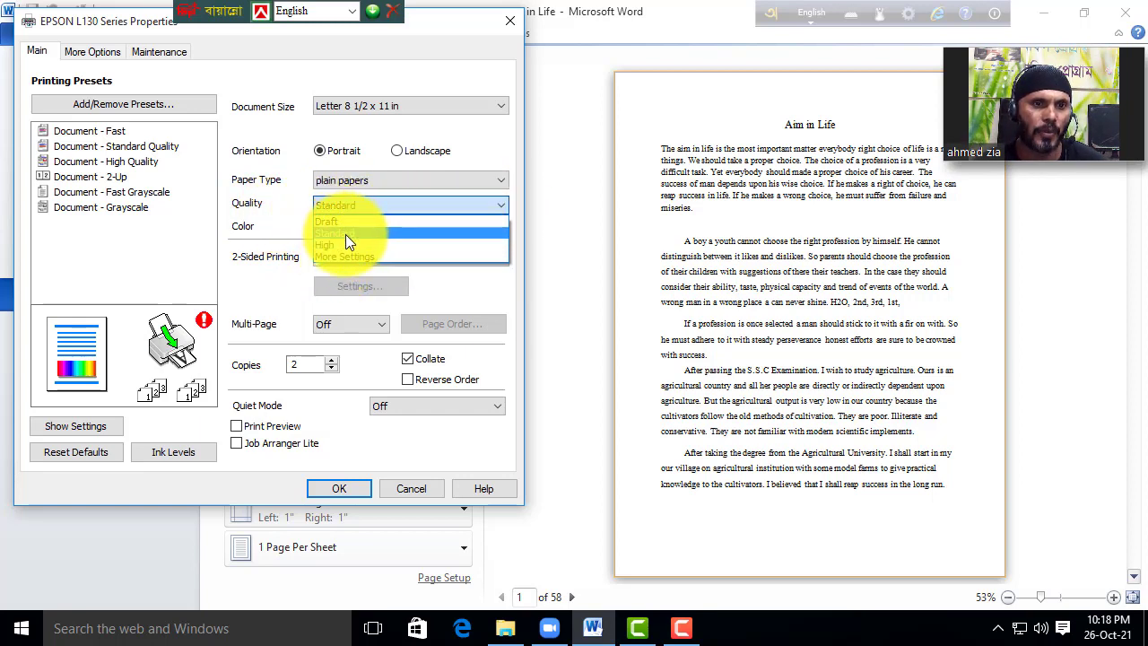
pyautogui.click(344, 234)
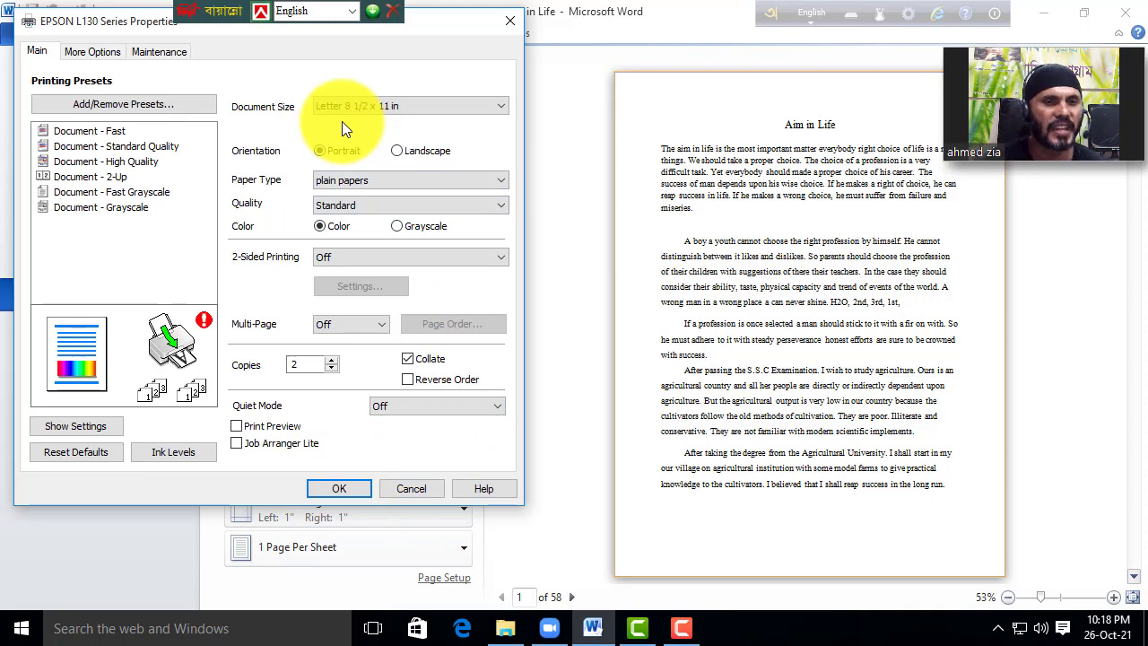
pyautogui.click(418, 493)
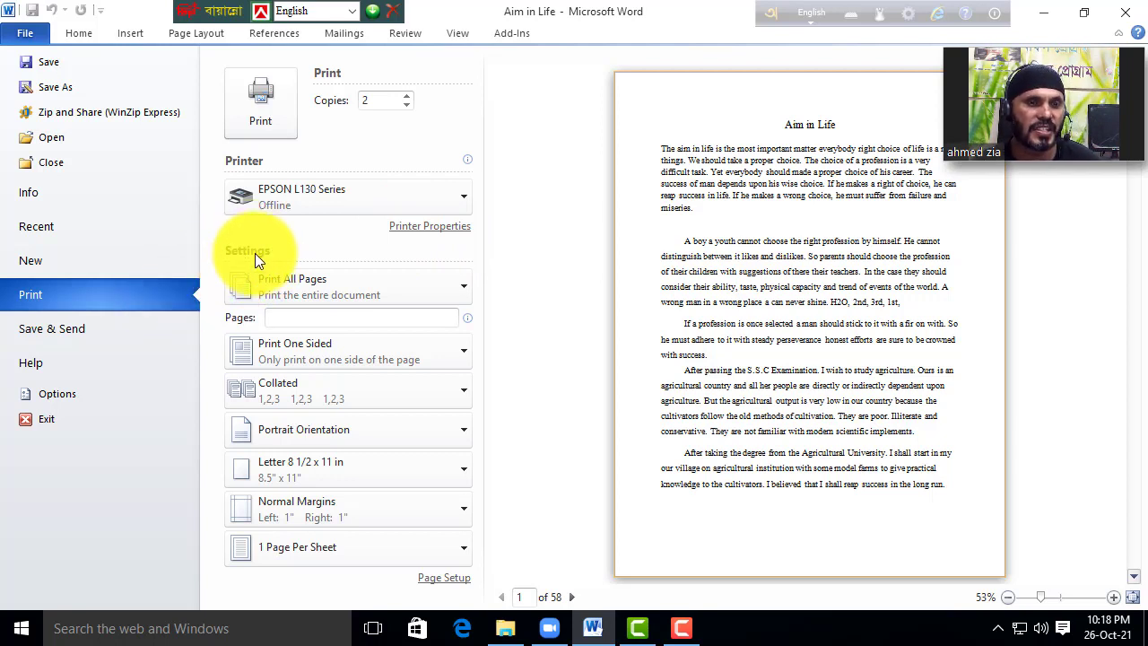
# - Review the page-range options, then go back to the document and scroll through it
pyautogui.click(464, 293)
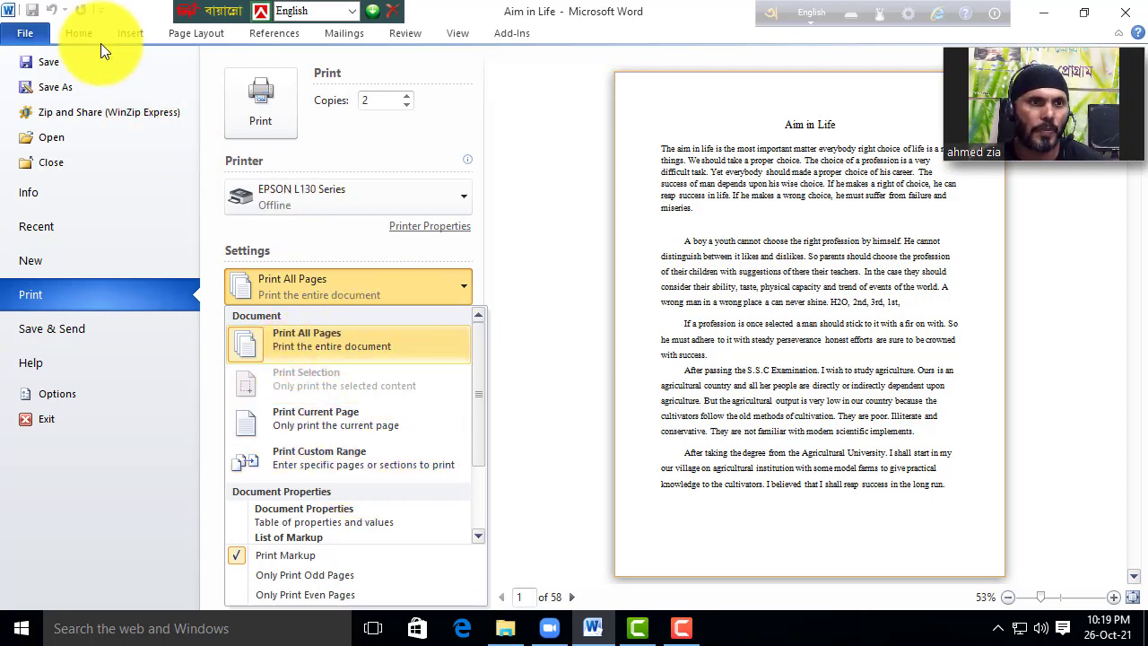
pyautogui.click(75, 32)
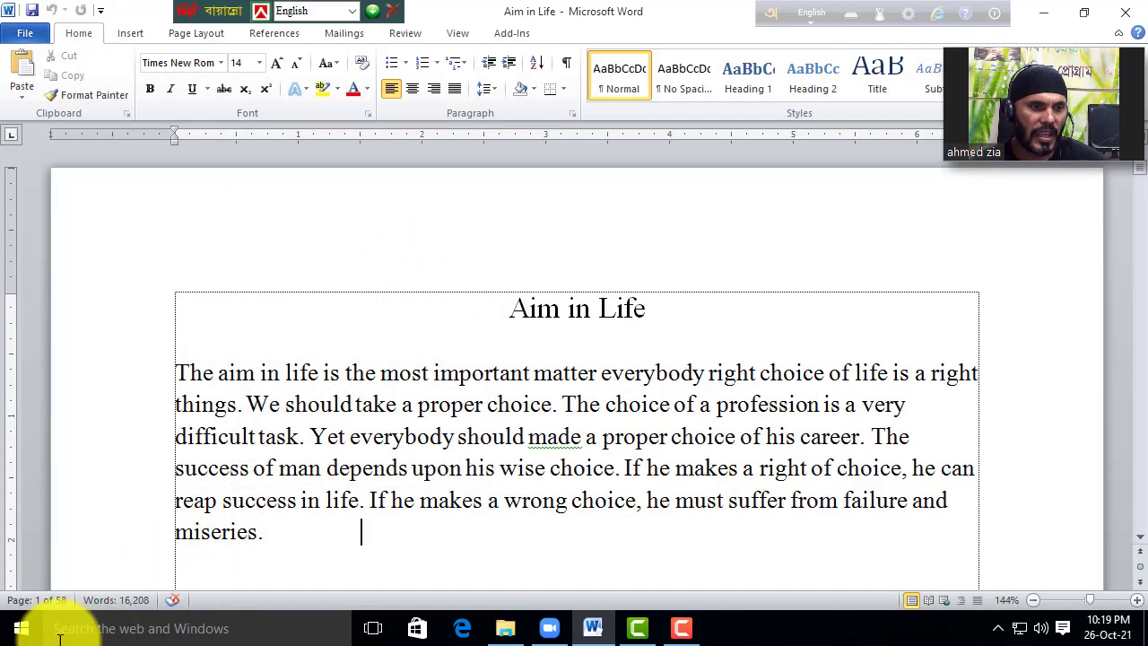
pyautogui.scroll(-3, 418, 423)
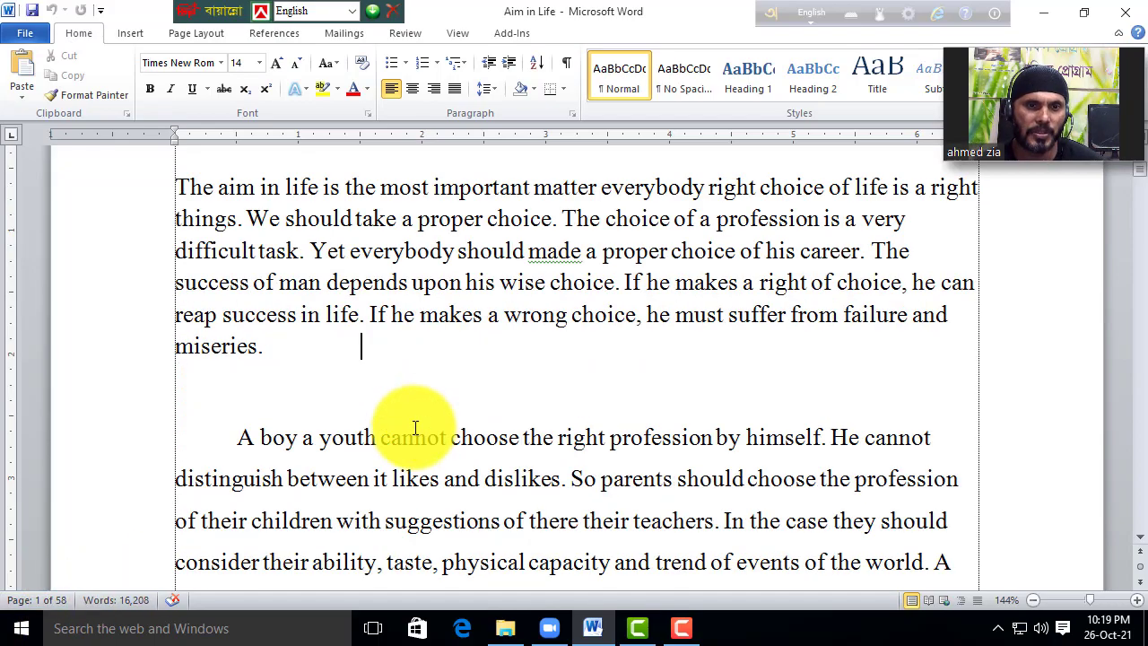
pyautogui.scroll(-3, 417, 422)
pyautogui.scroll(-5, 425, 417)
pyautogui.scroll(-3, 425, 417)
pyautogui.scroll(3, 409, 422)
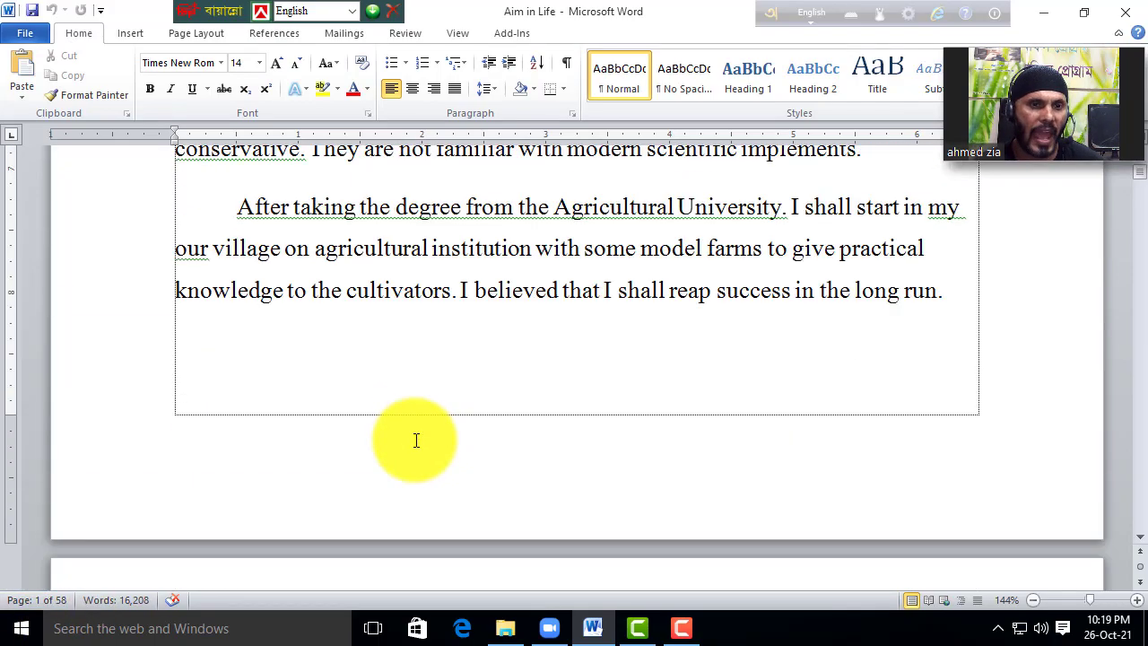
pyautogui.scroll(5, 415, 440)
pyautogui.scroll(5, 409, 440)
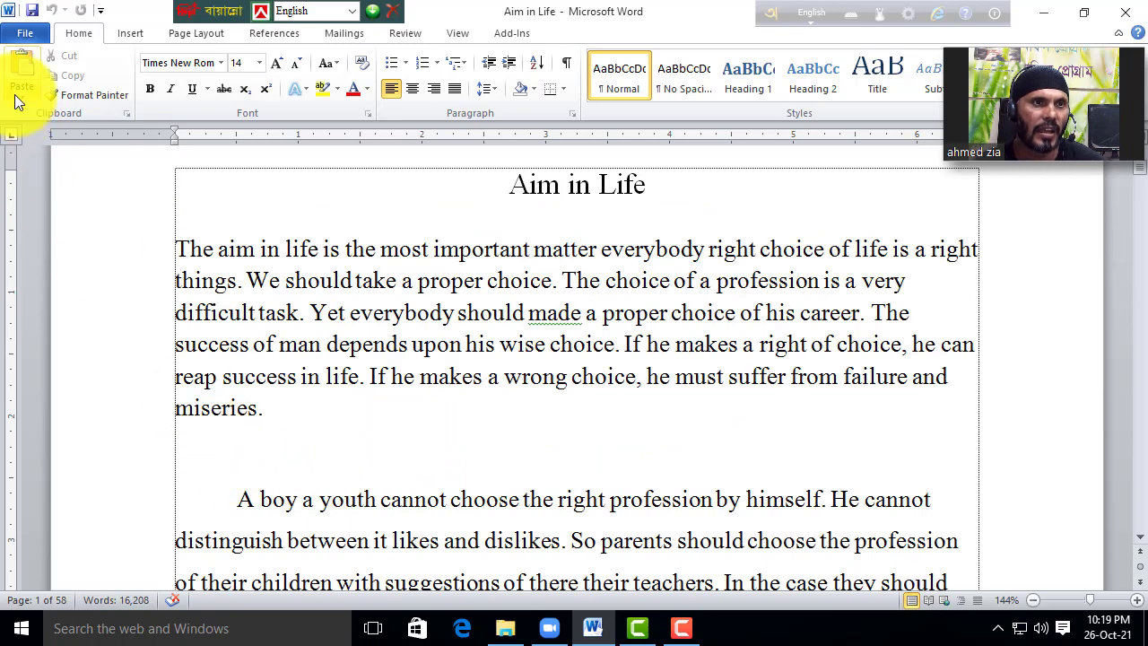
# - Reopen the print settings, keep Print All Pages, and return to editing
pyautogui.click(25, 33)
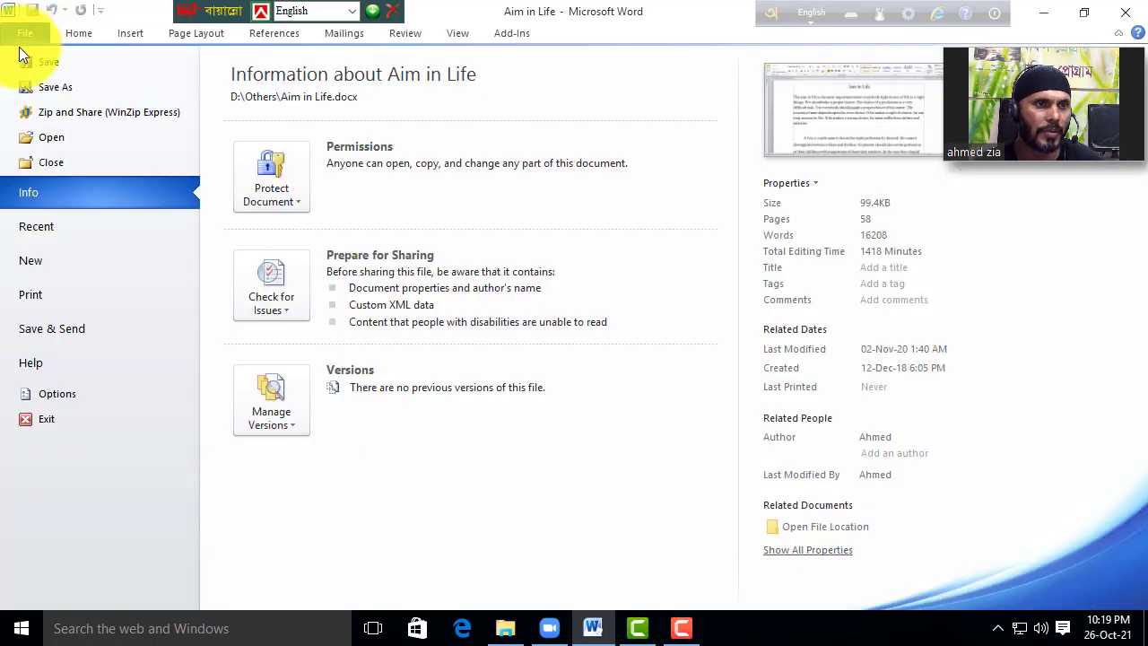
pyautogui.click(42, 291)
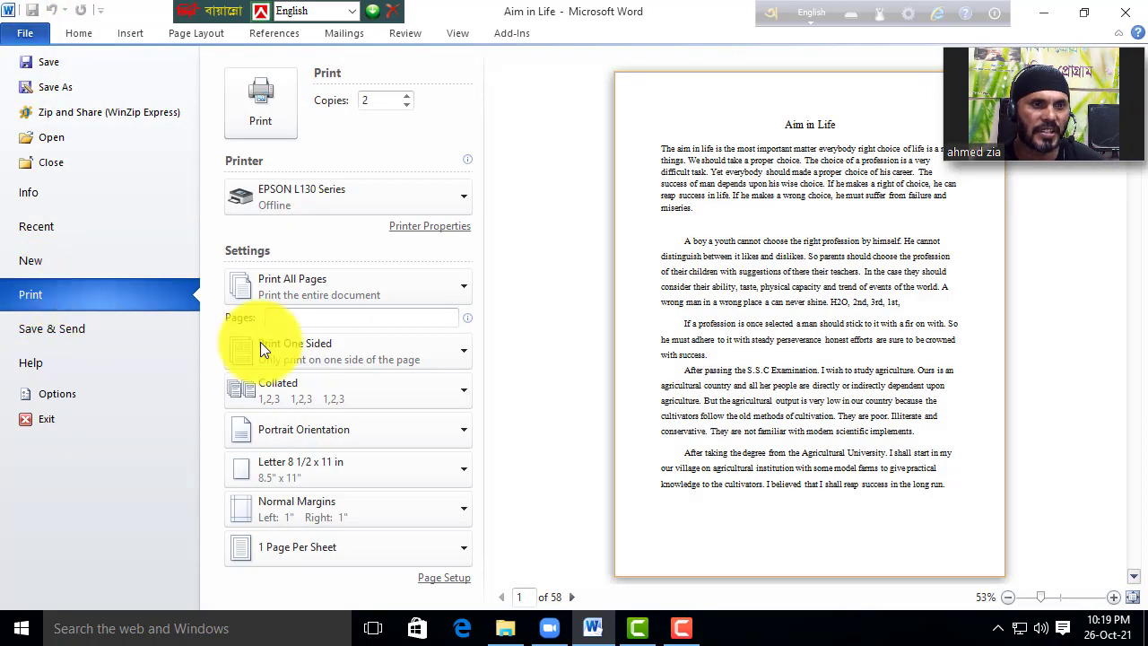
pyautogui.click(461, 285)
pyautogui.click(310, 341)
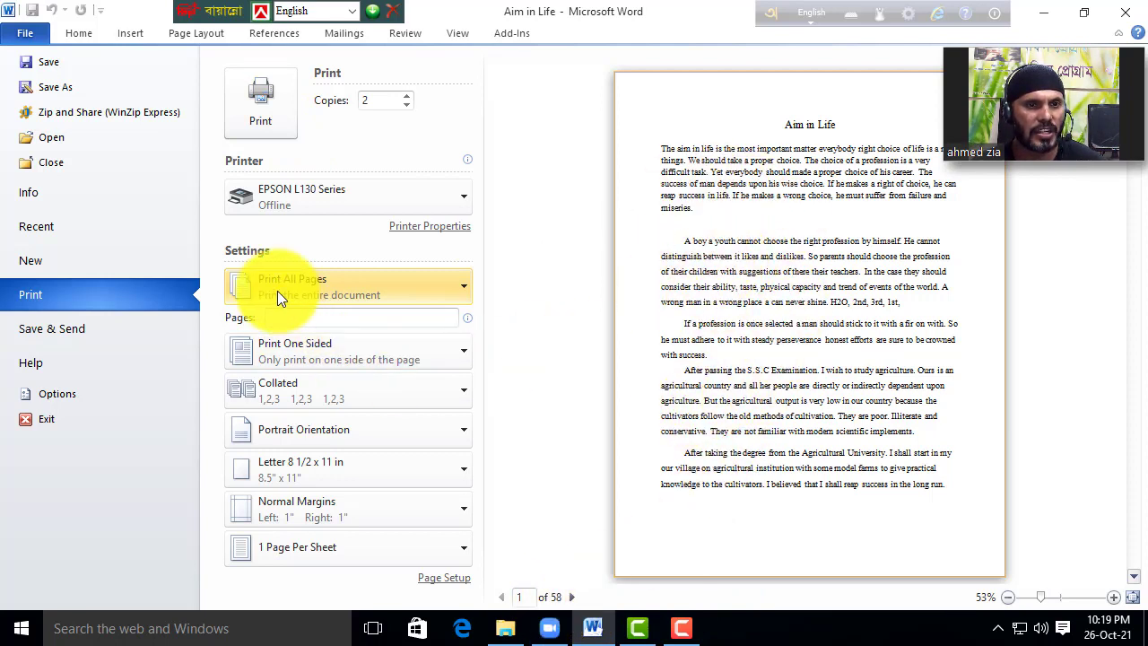
pyautogui.click(463, 287)
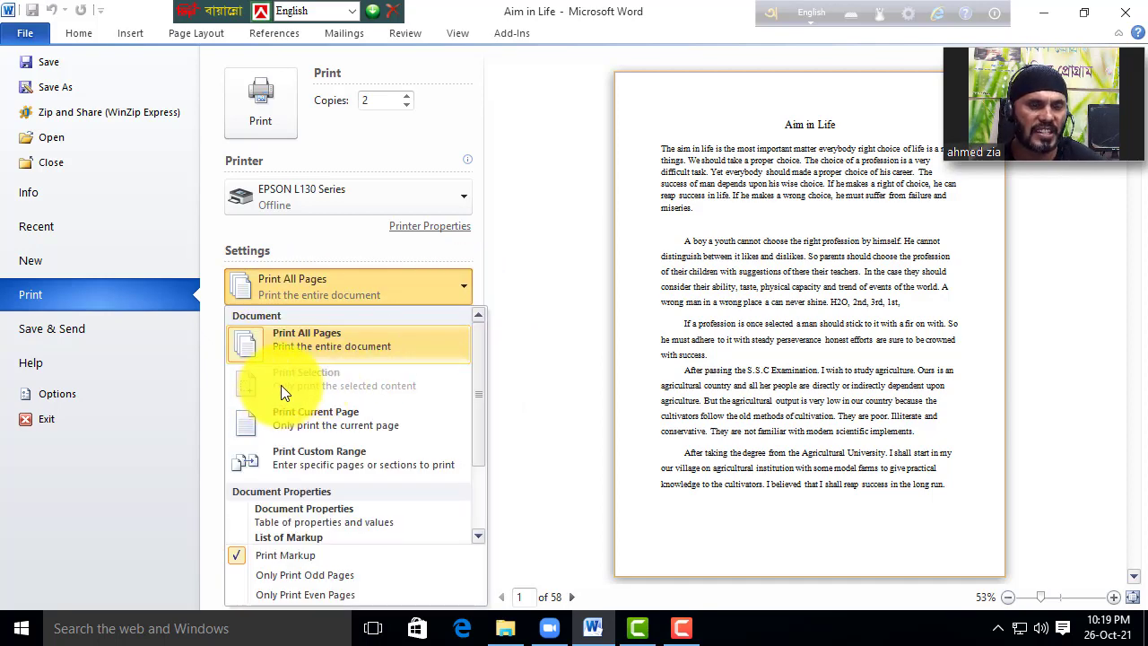
pyautogui.click(85, 33)
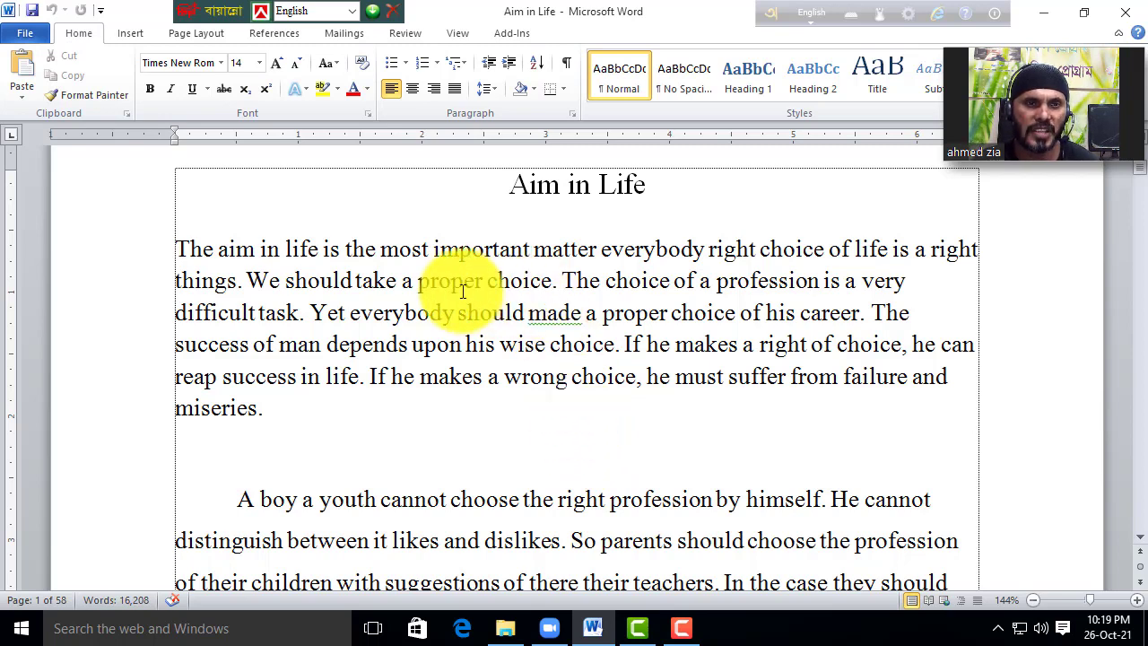
pyautogui.moveTo(507, 188); pyautogui.dragTo(679, 192)
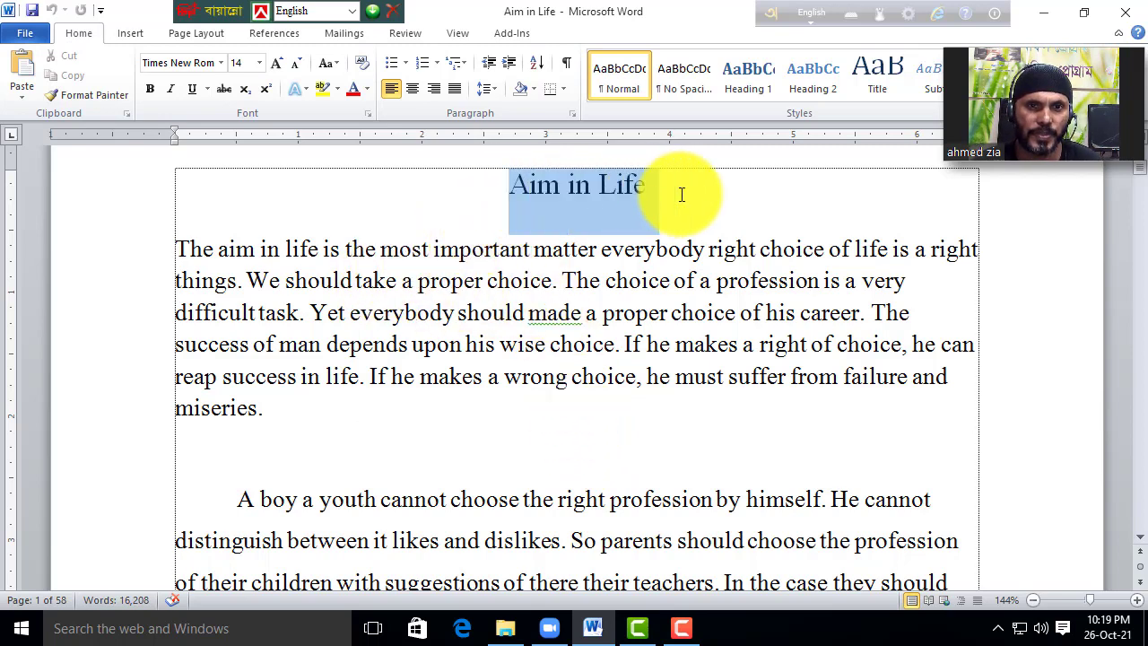
pyautogui.scroll(-1, 610, 341)
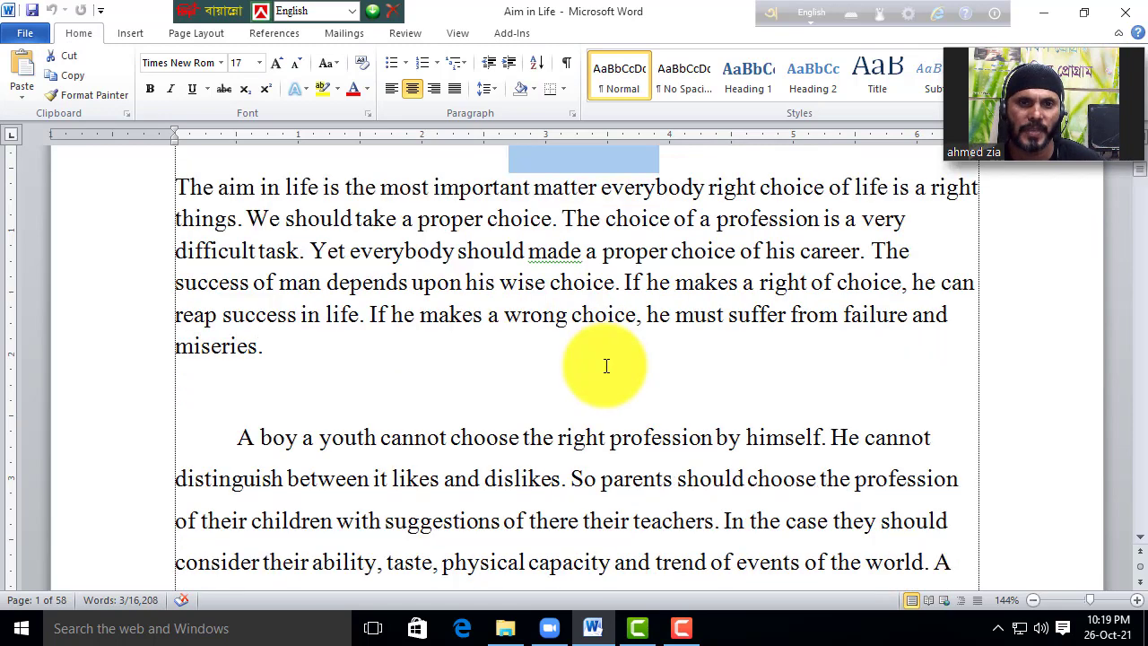
pyautogui.scroll(2, 604, 364)
pyautogui.scroll(1, 574, 408)
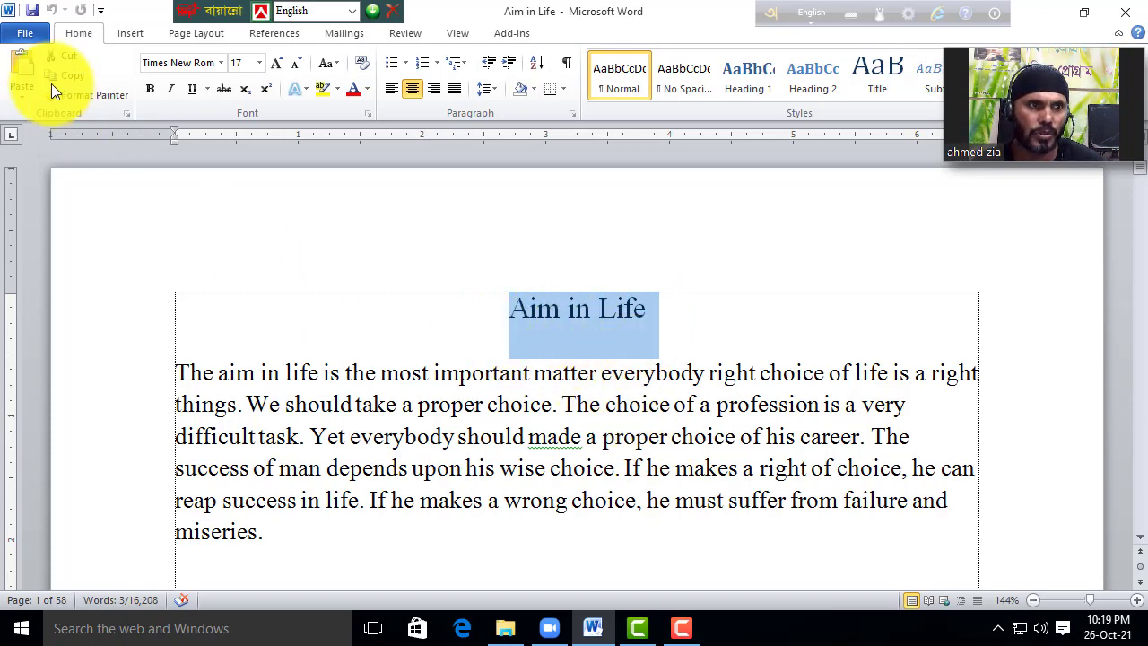
pyautogui.click(22, 31)
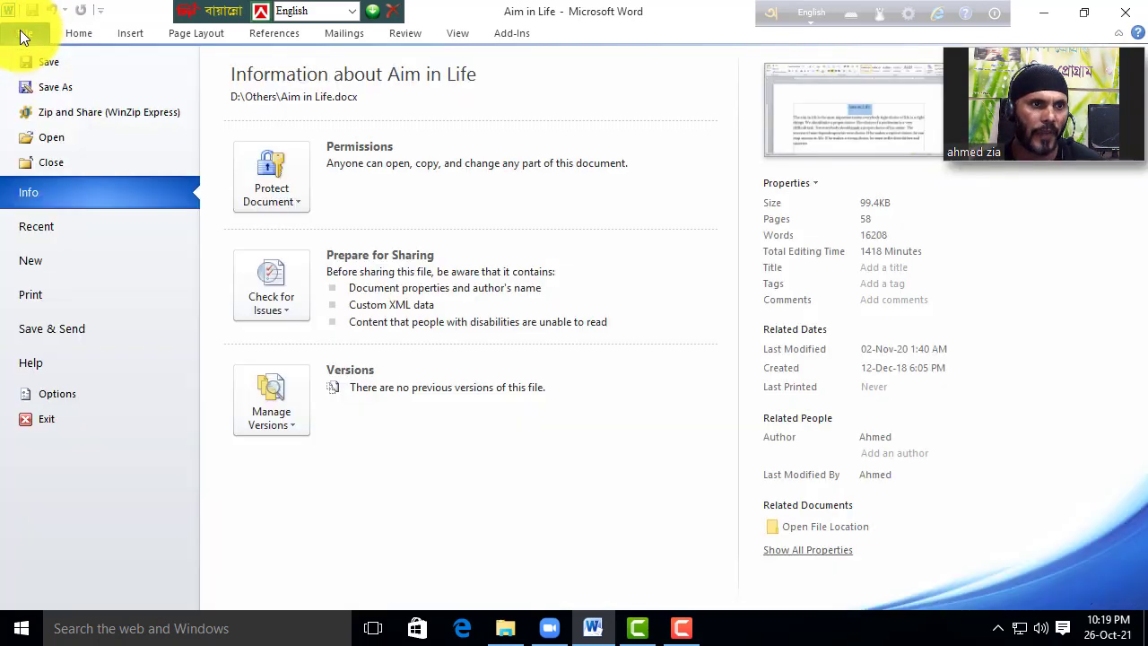
# - Choose Print Selection as the page range, then go back to the Aim in Life essay
pyautogui.click(41, 294)
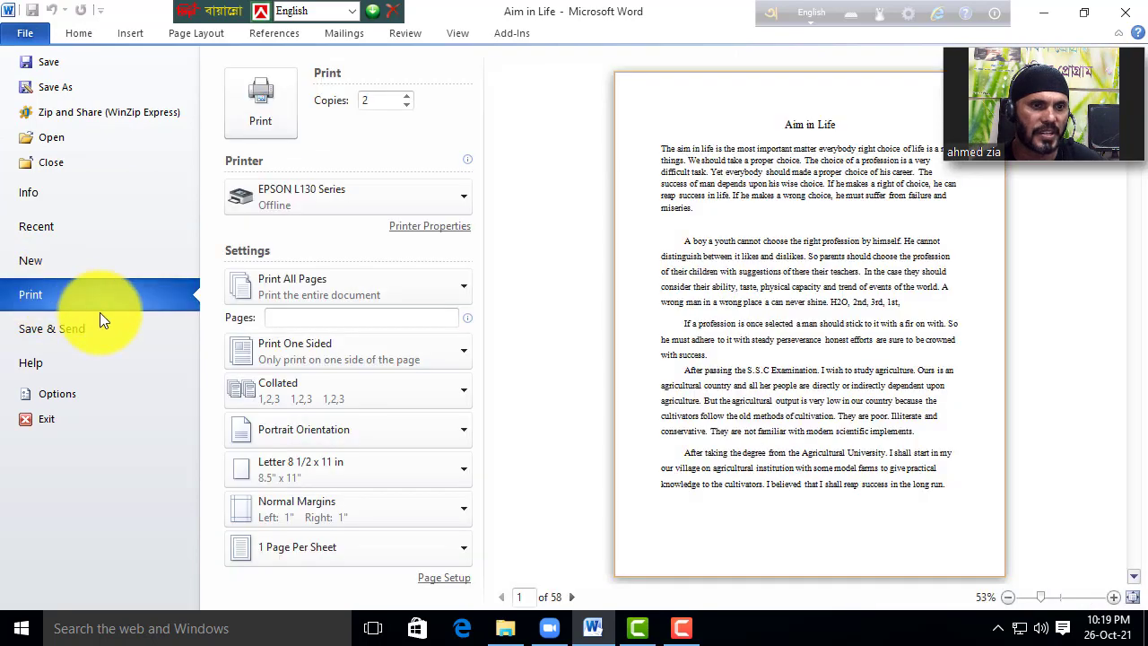
pyautogui.click(468, 284)
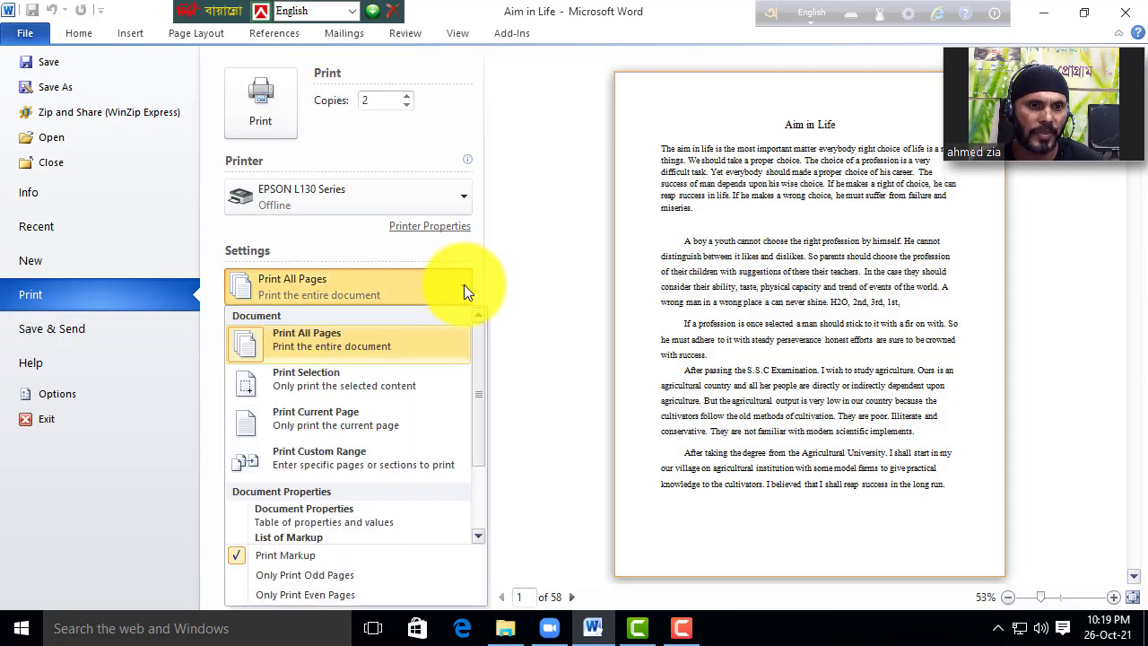
pyautogui.click(296, 377)
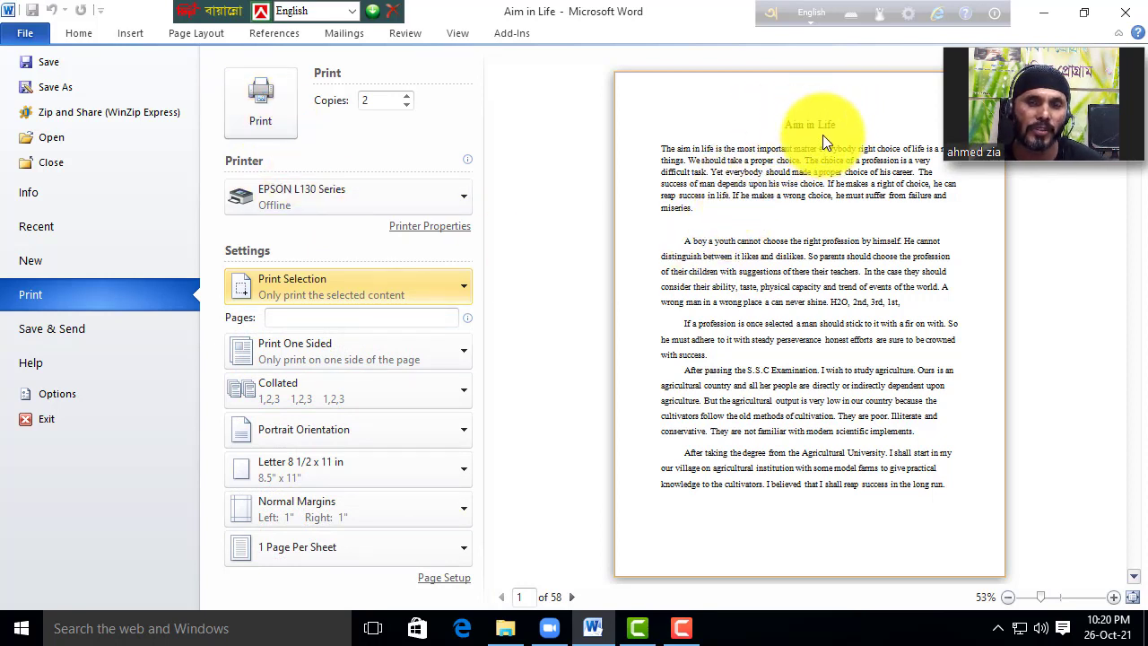
pyautogui.click(460, 289)
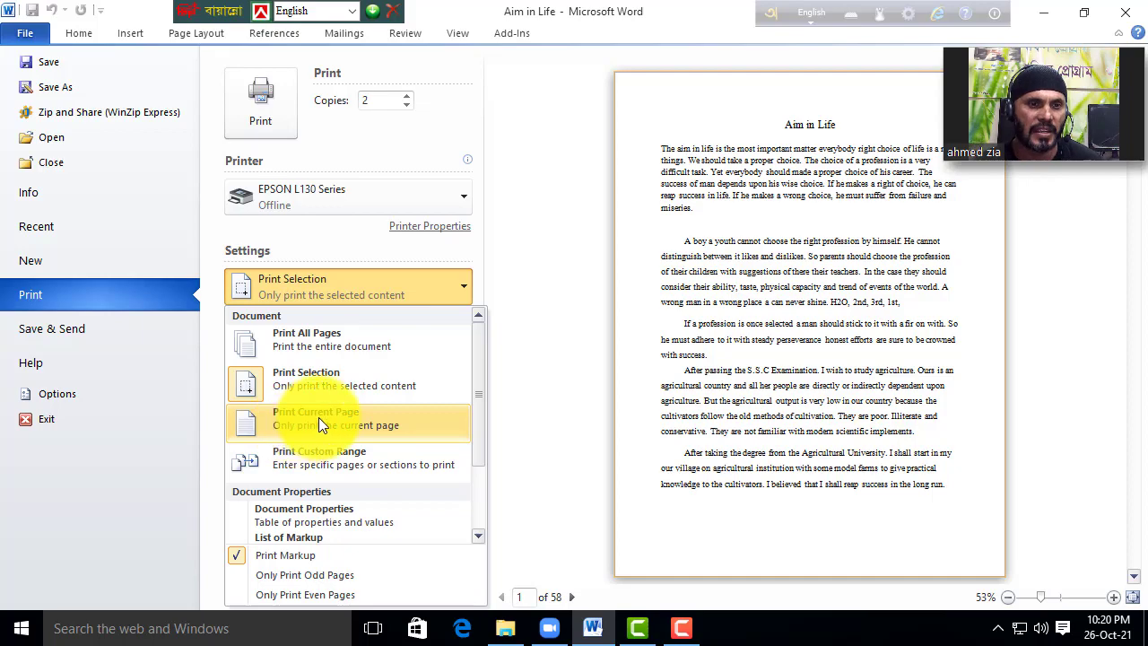
pyautogui.click(76, 34)
# - Browse the opening pages, placing the cursor in the Agriculture and Agricultural University paragraphs
pyautogui.click(678, 330)
pyautogui.scroll(-3, 649, 376)
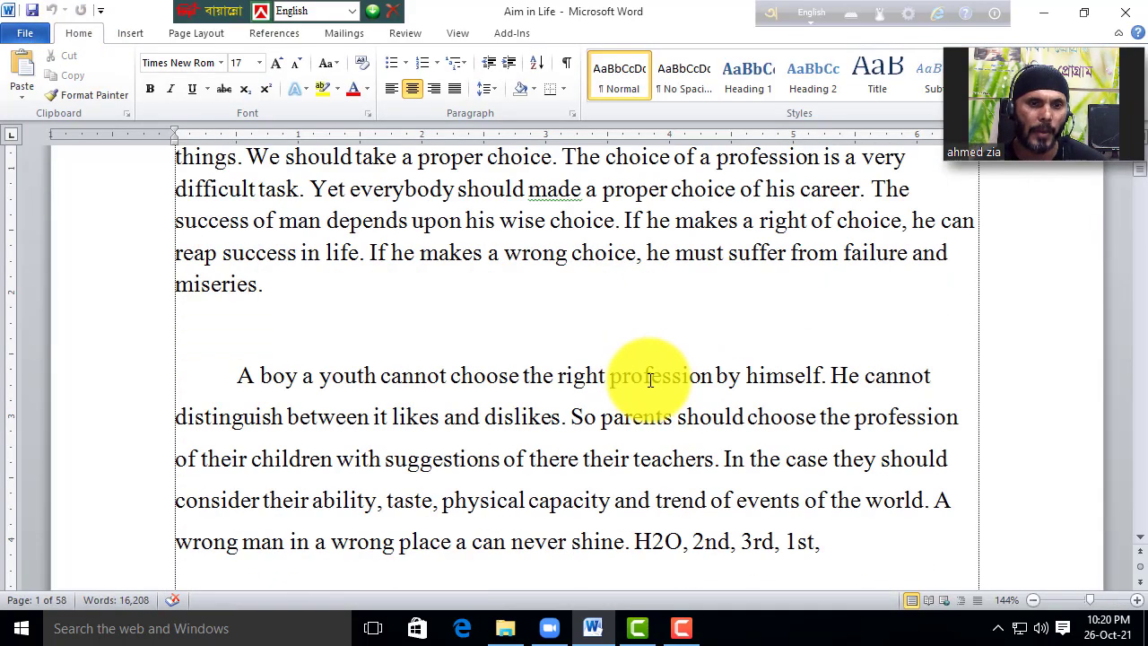
pyautogui.scroll(-1, 622, 379)
pyautogui.scroll(-3, 612, 391)
pyautogui.scroll(1, 613, 391)
pyautogui.scroll(1, 440, 379)
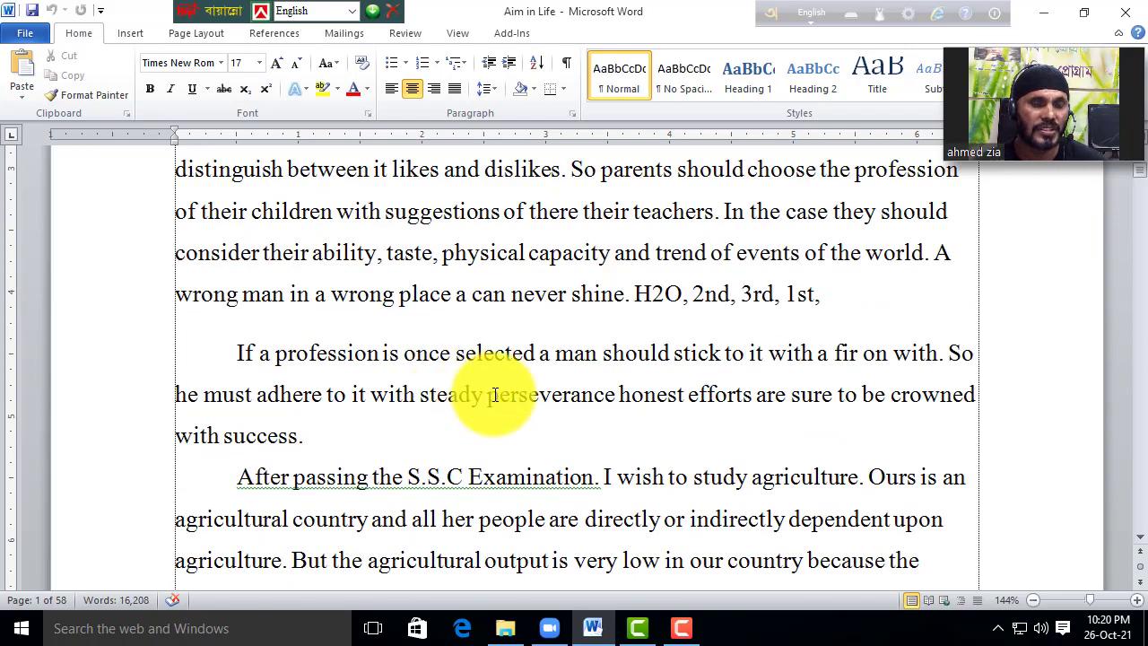
pyautogui.scroll(2, 474, 405)
pyautogui.scroll(2, 493, 389)
pyautogui.click(416, 405)
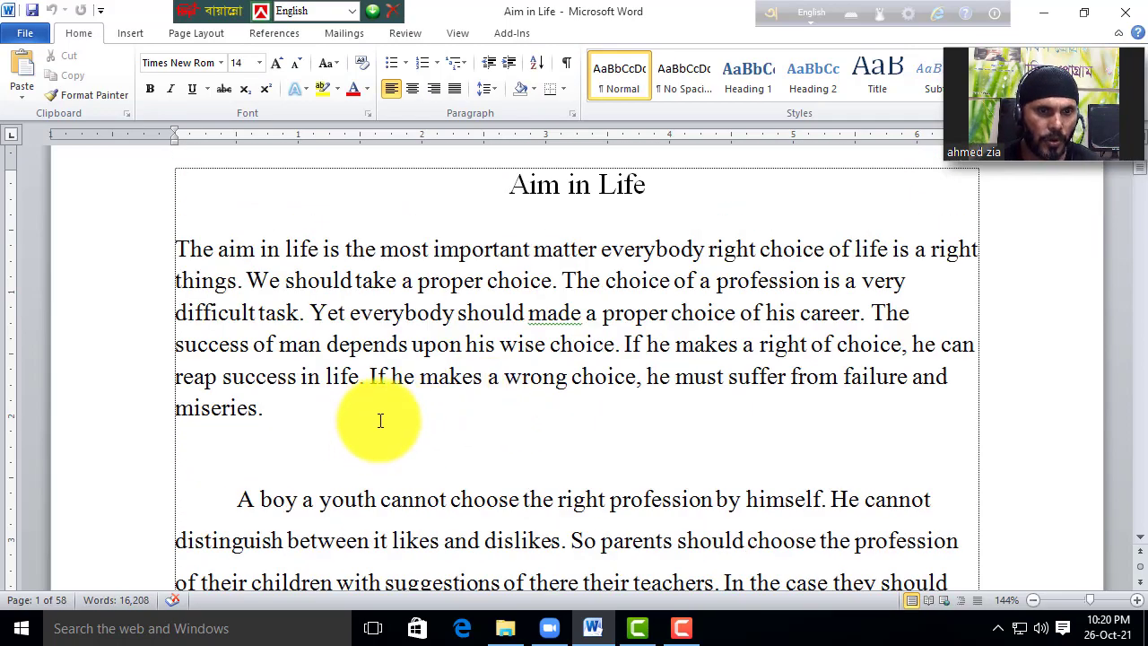
pyautogui.scroll(-1, 576, 408)
pyautogui.scroll(-10, 579, 415)
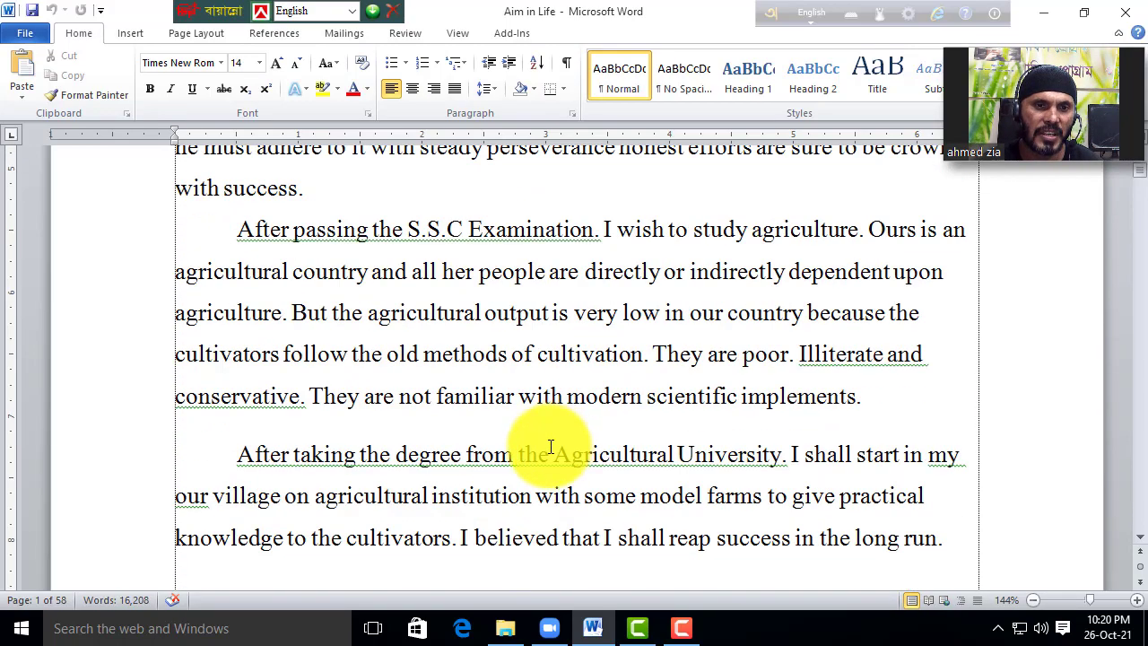
pyautogui.scroll(5, 545, 436)
pyautogui.click(393, 411)
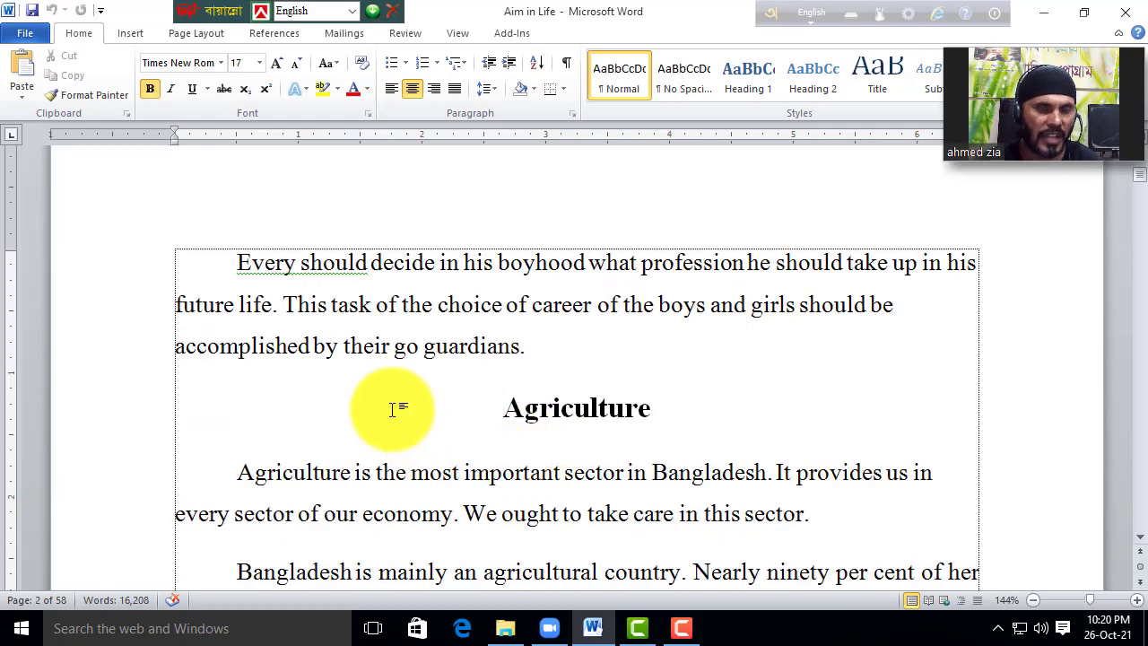
pyautogui.scroll(5, 395, 410)
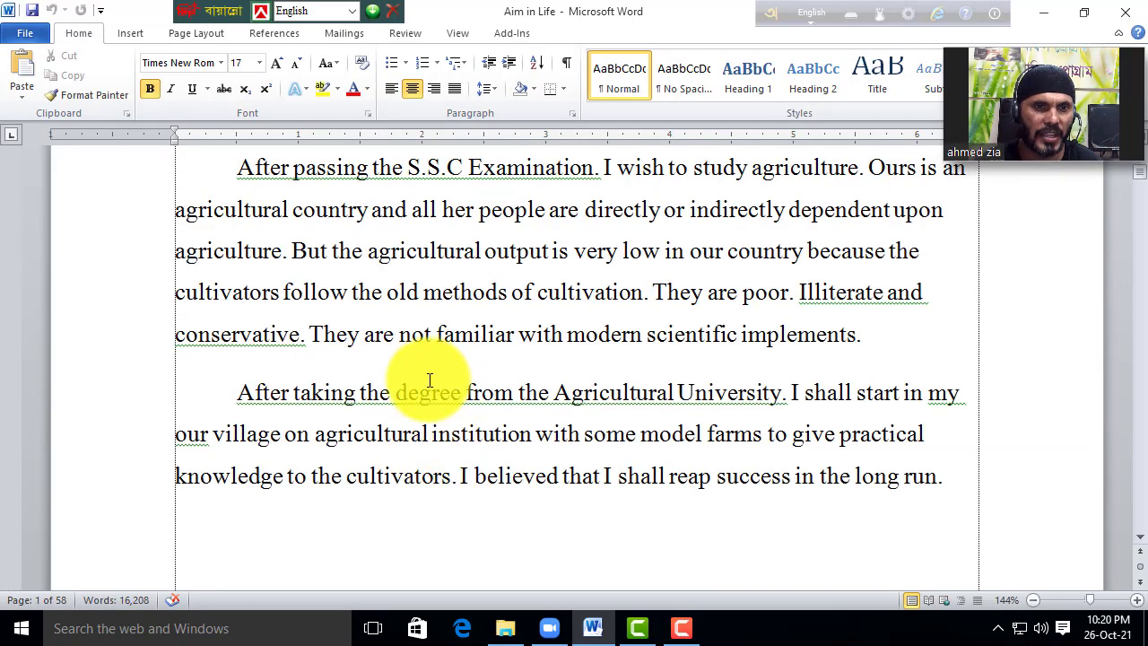
pyautogui.click(414, 390)
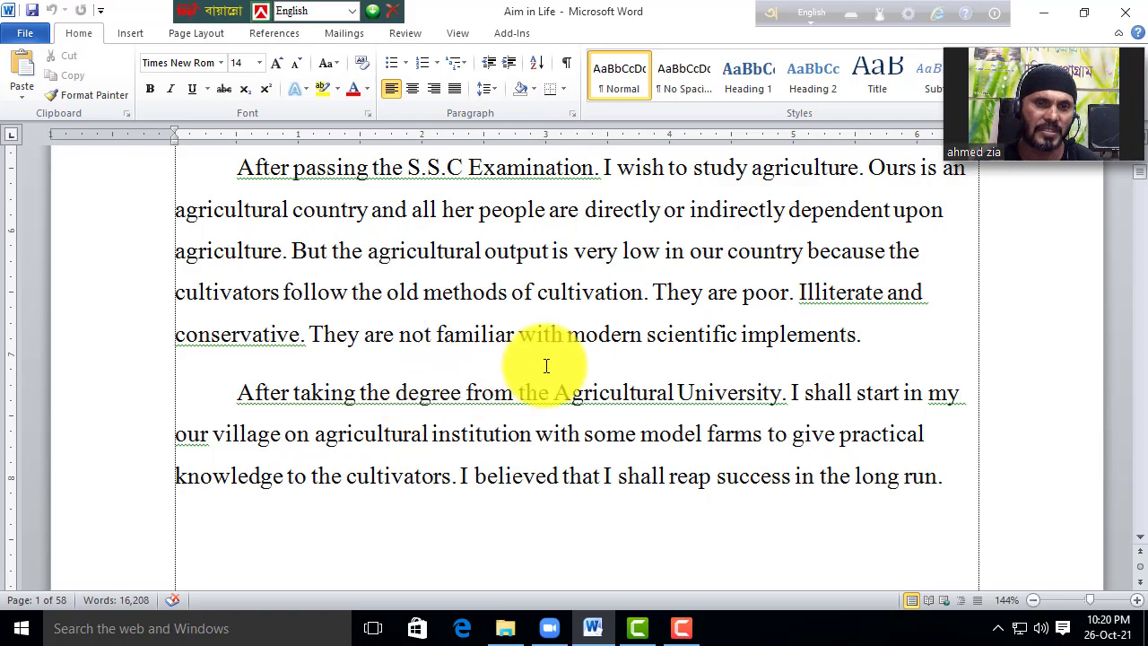
# - Move down to page 3 and place the cursor at the paragraph ending 'laugh.'
pyautogui.scroll(-3, 627, 397)
pyautogui.scroll(-5, 615, 397)
pyautogui.scroll(-5, 538, 404)
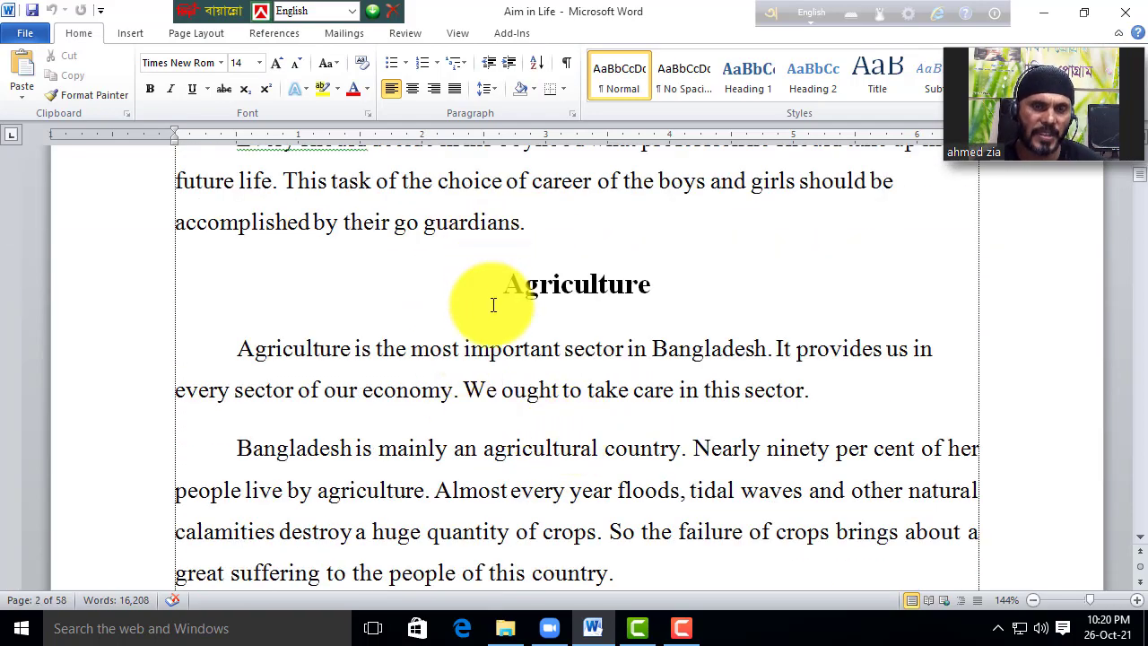
pyautogui.scroll(-5, 484, 341)
pyautogui.scroll(-5, 480, 356)
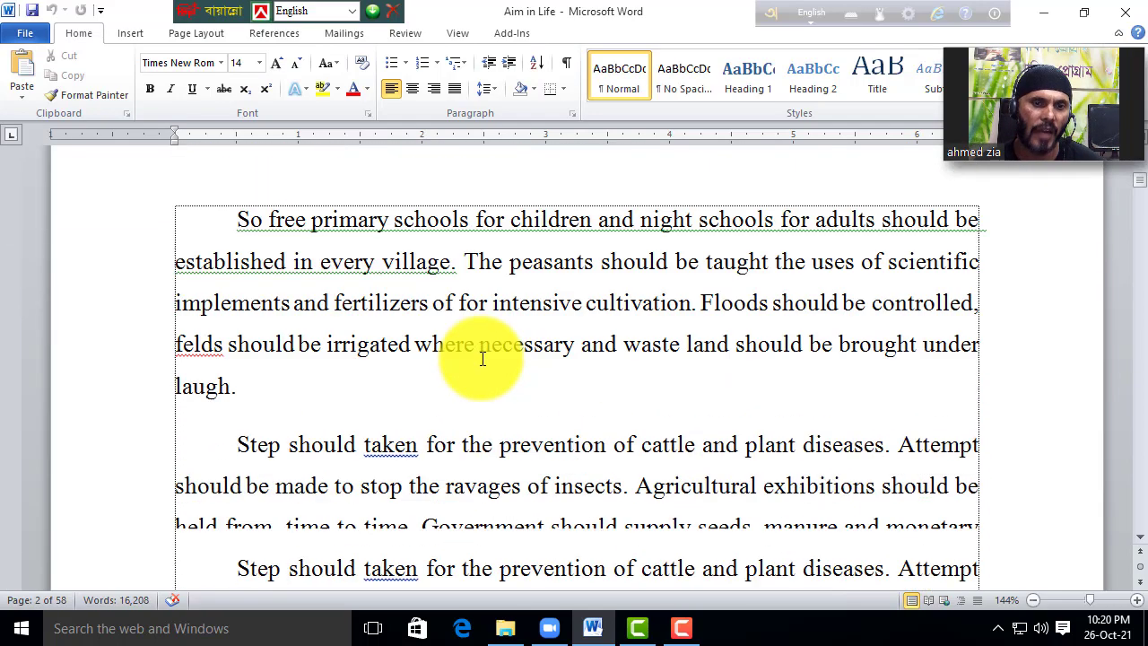
pyautogui.scroll(-1, 448, 363)
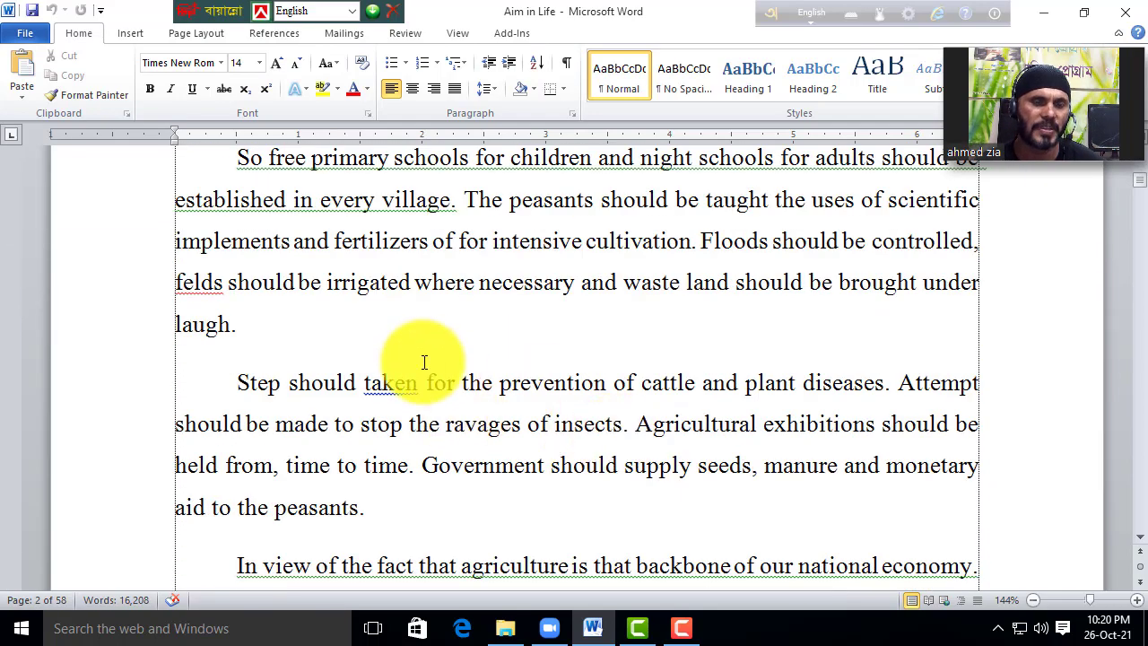
pyautogui.click(277, 332)
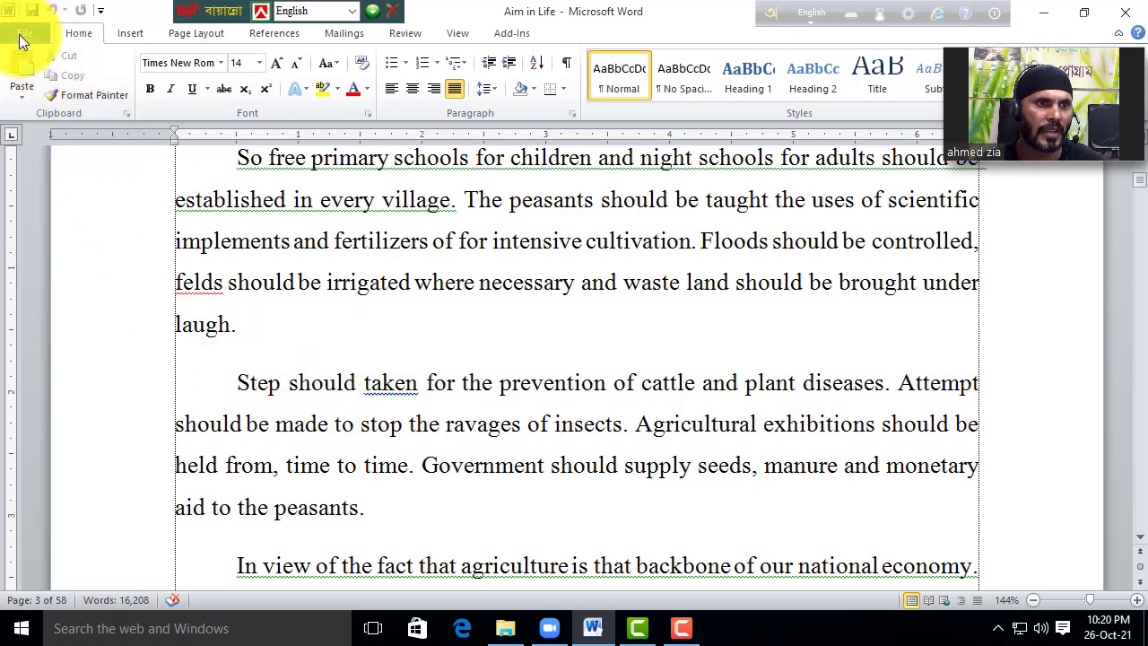
# - Open File > Print and choose Print Custom Range from the page-range list
pyautogui.click(27, 36)
pyautogui.click(59, 296)
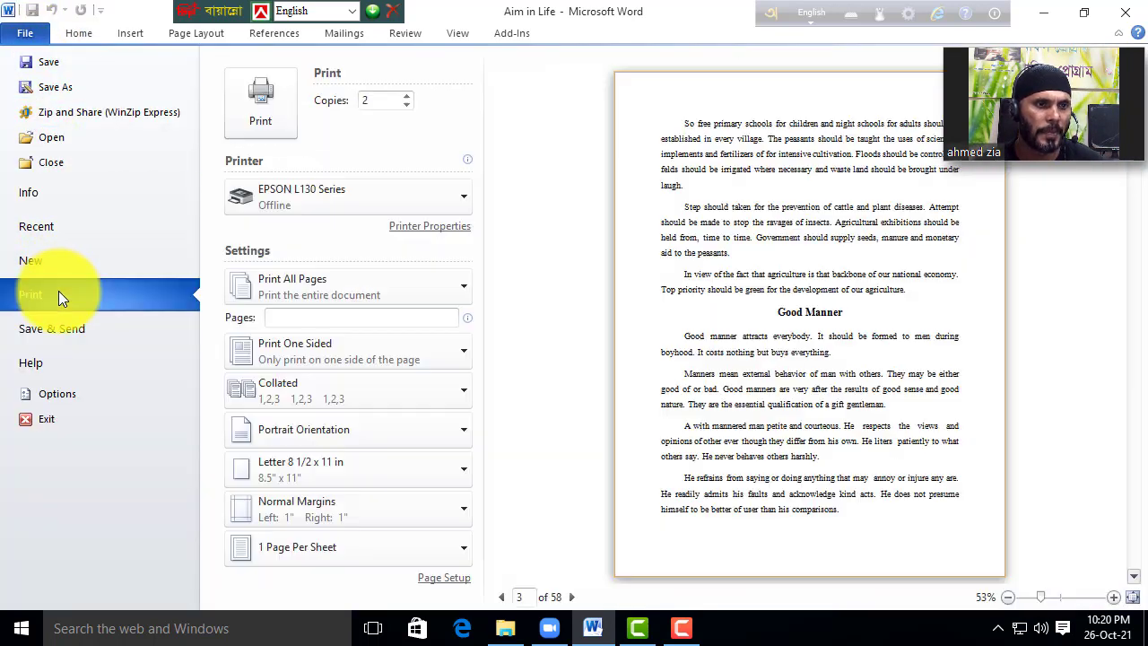
pyautogui.click(467, 287)
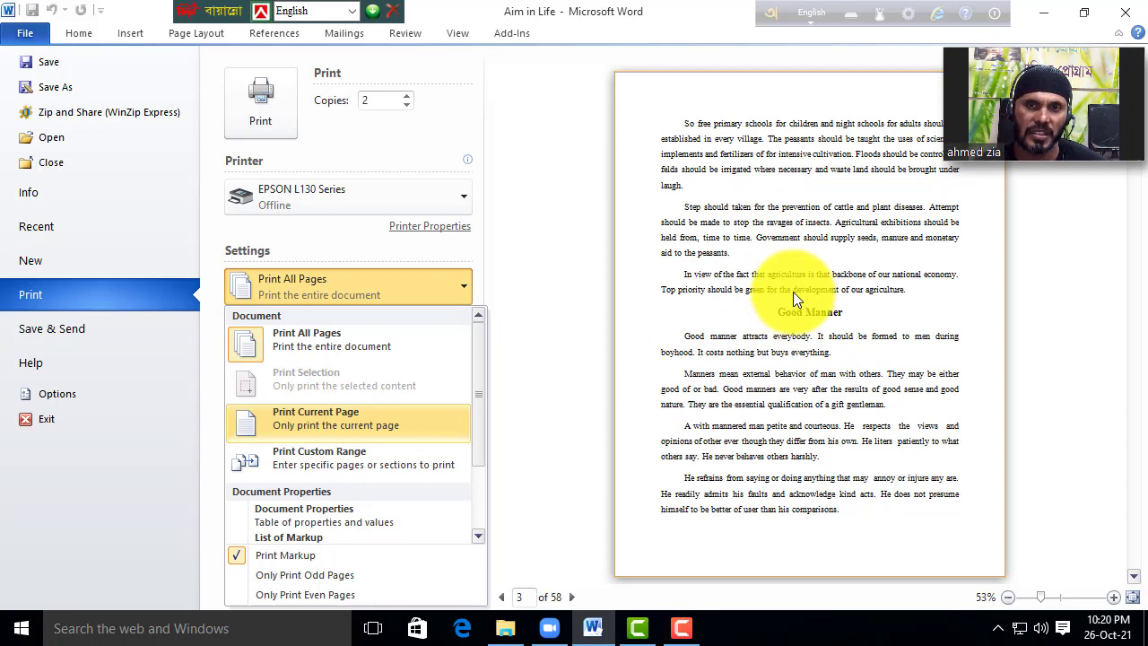
pyautogui.click(331, 454)
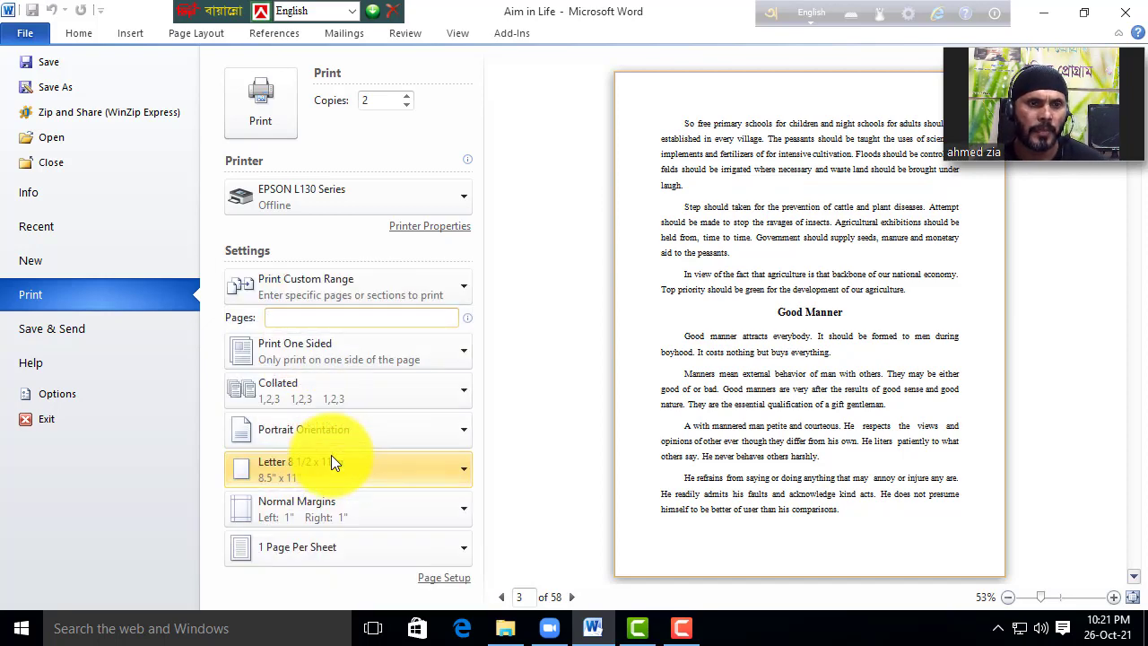
# - Enter 1,9 in the Pages box so only pages 1 and 9 print
pyautogui.click(288, 318)
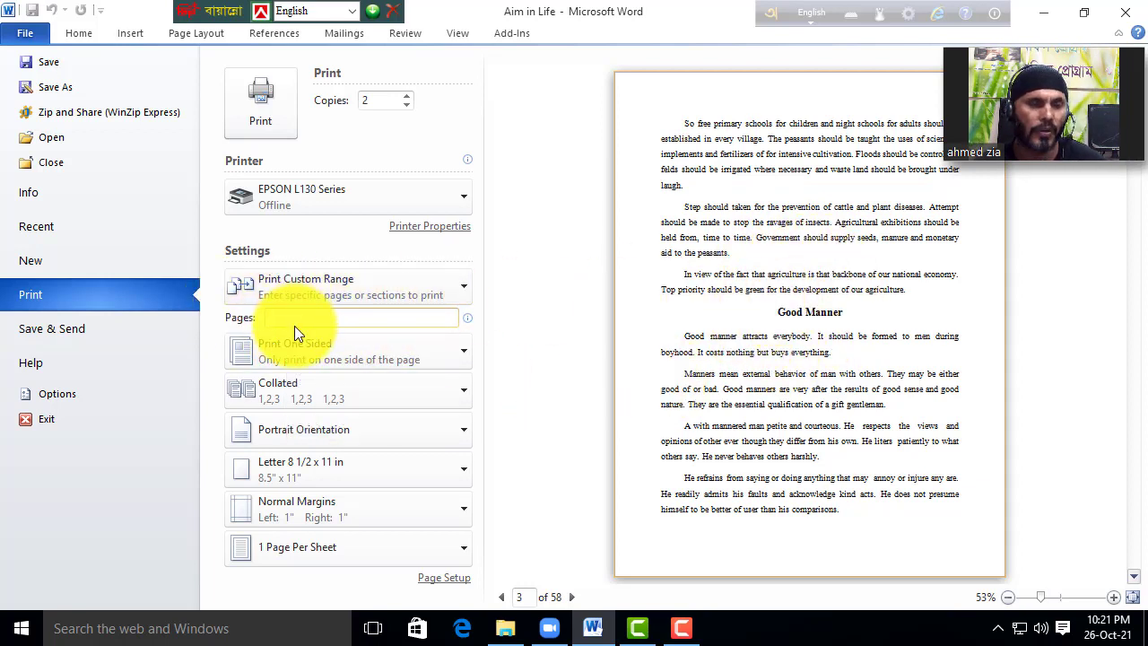
pyautogui.moveTo(286, 319)
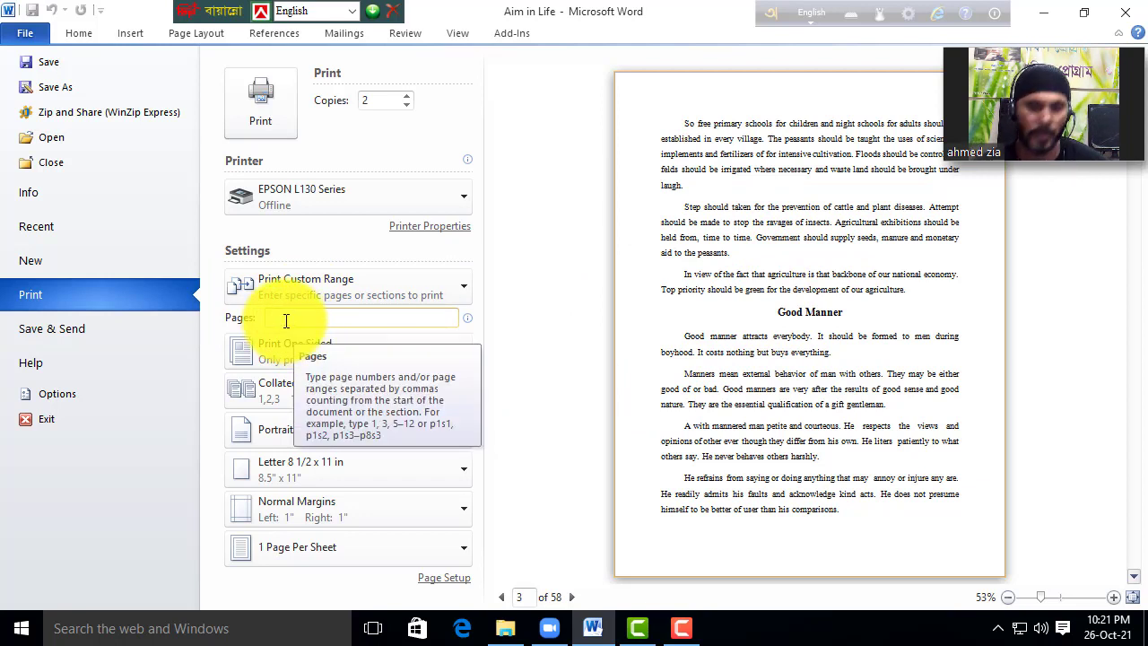
pyautogui.write('5,10,15,20')
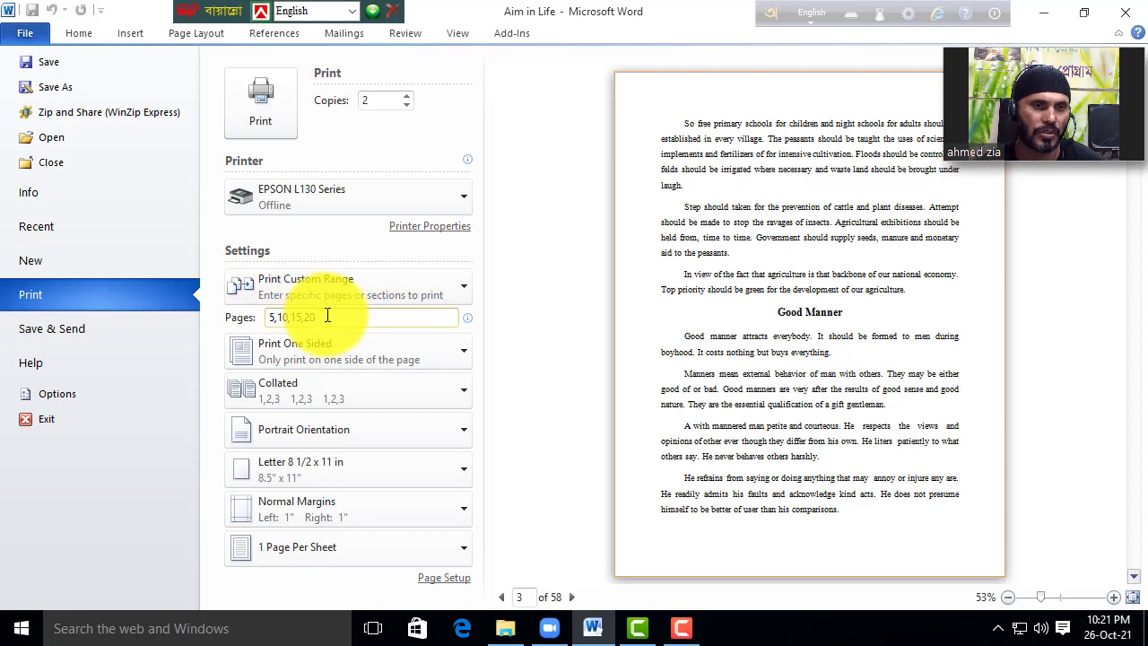
pyautogui.moveTo(325, 315); pyautogui.dragTo(185, 314)
pyautogui.write('1')
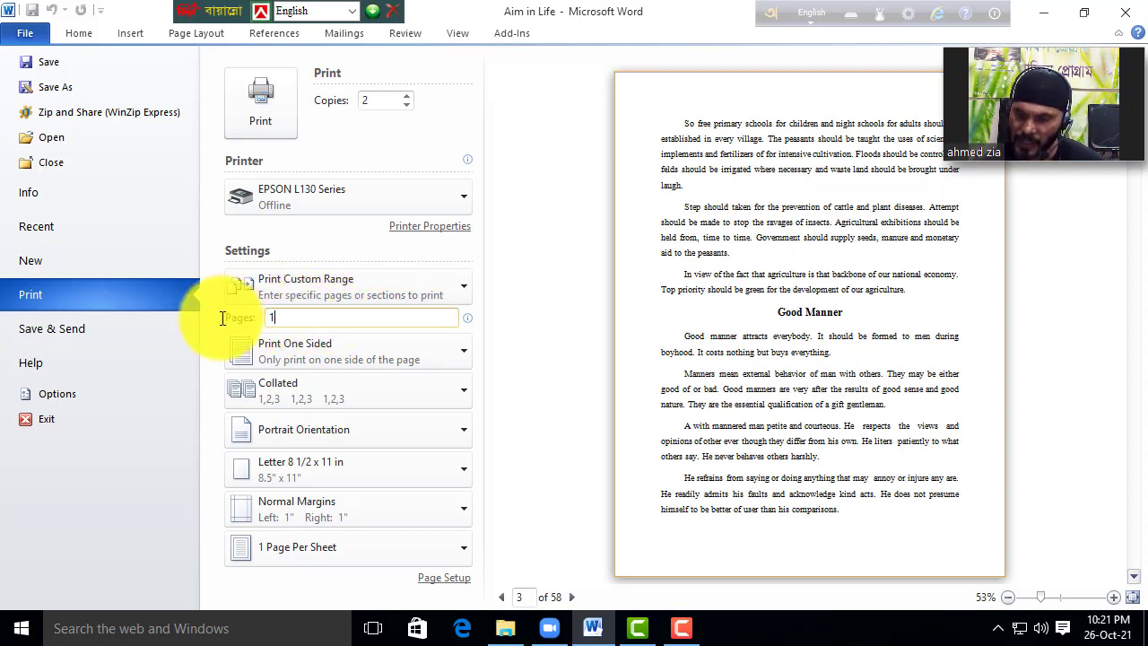
pyautogui.write('-10')
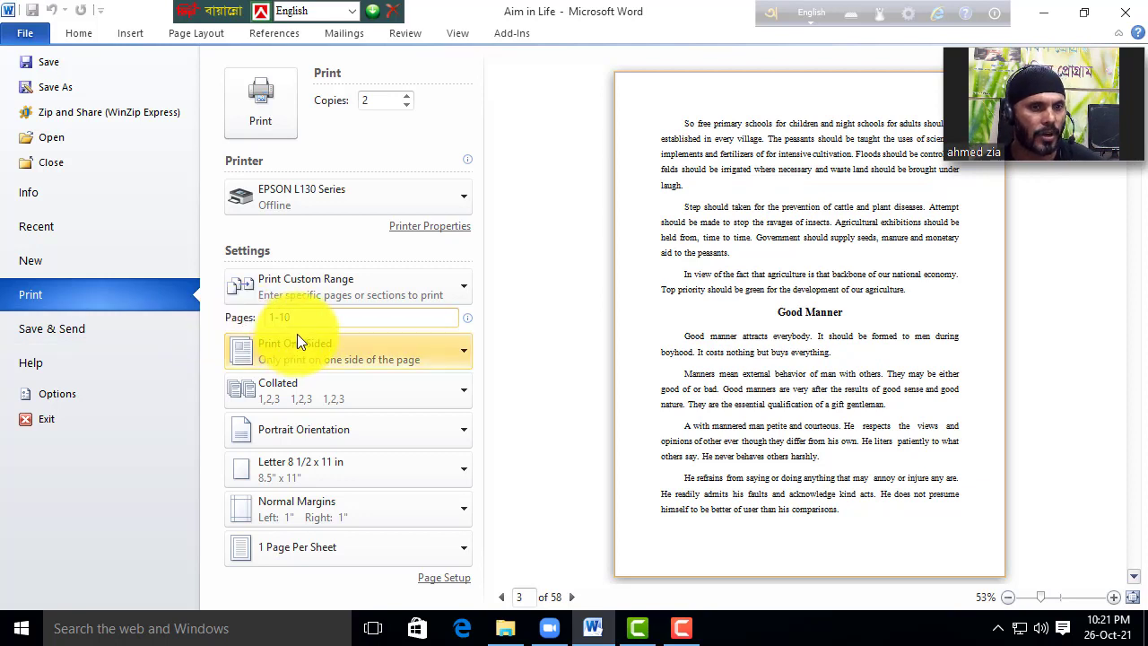
pyautogui.press('BackSpace')
pyautogui.write('1,9')
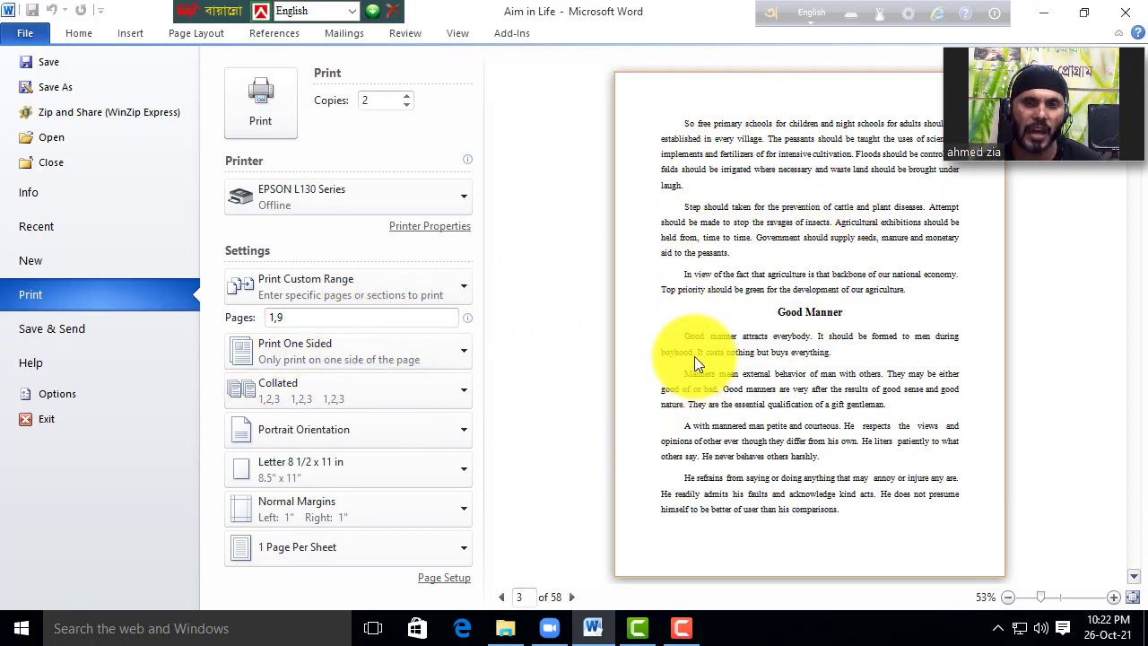
# - Change the duplex setting from Print One Sided to Manually Print on Both Sides
pyautogui.click(465, 352)
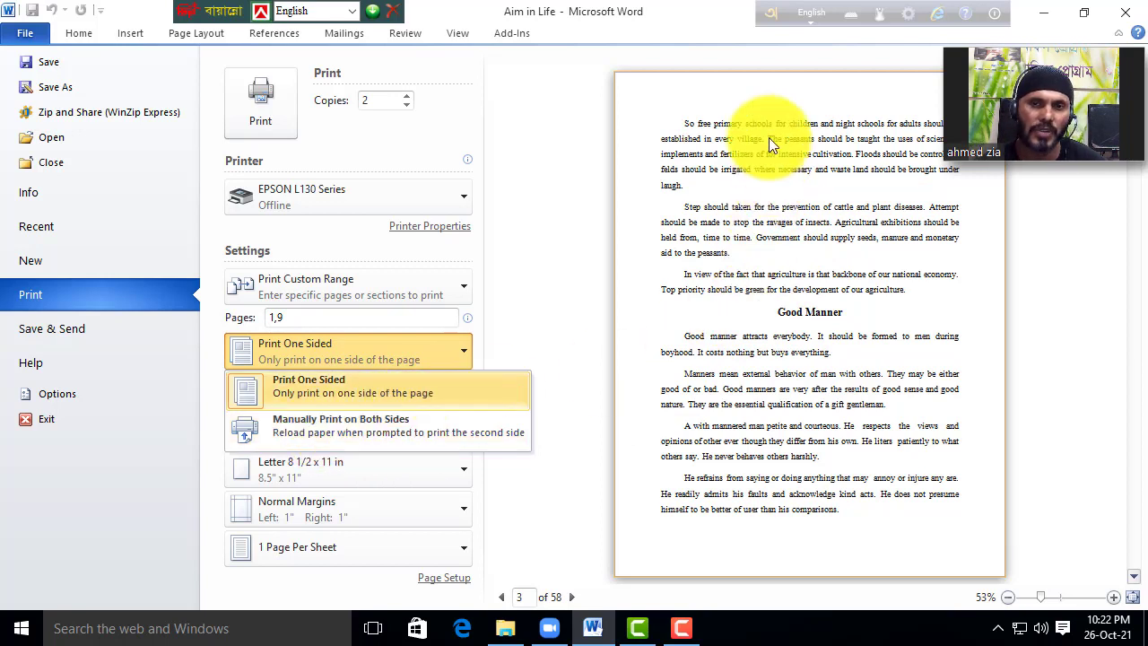
pyautogui.click(310, 381)
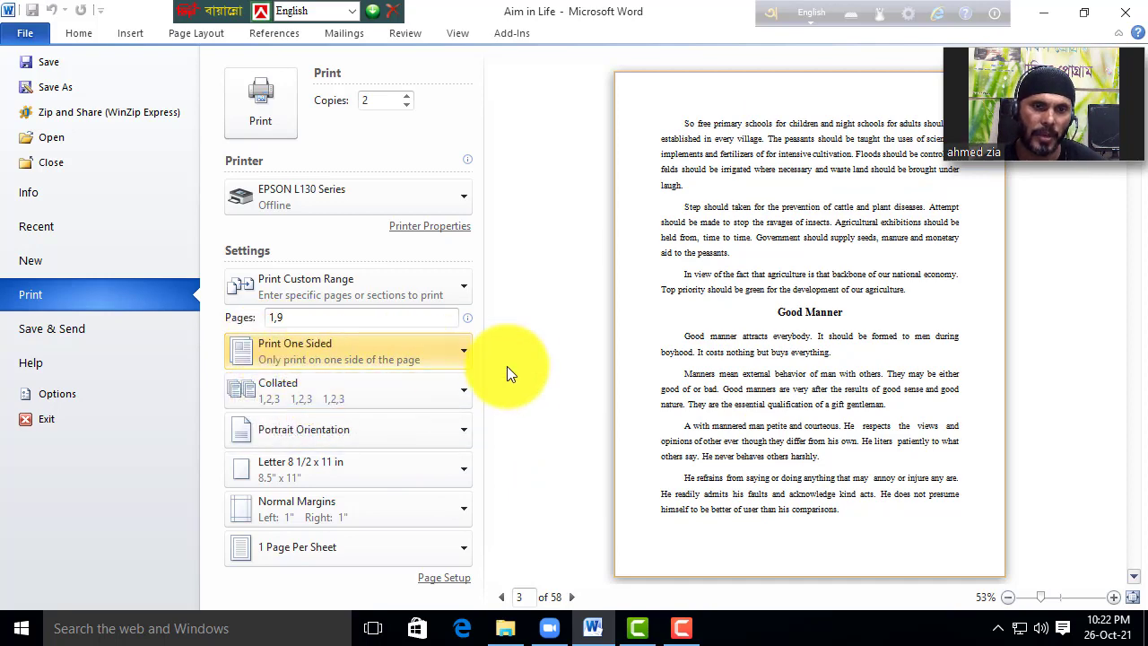
pyautogui.click(467, 352)
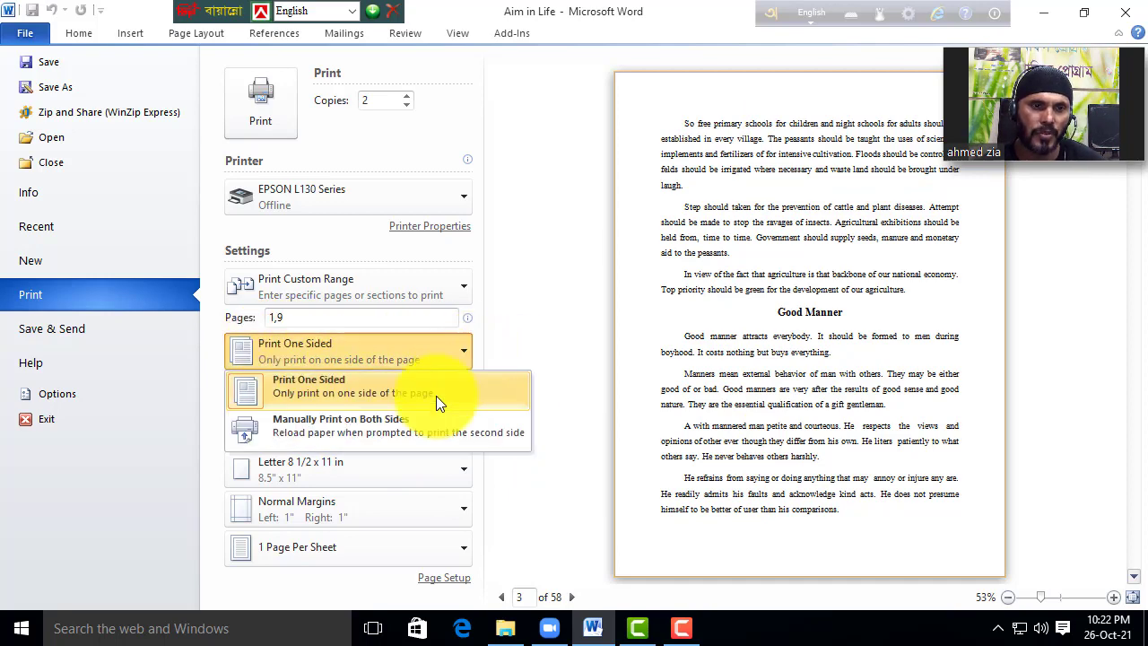
pyautogui.click(373, 423)
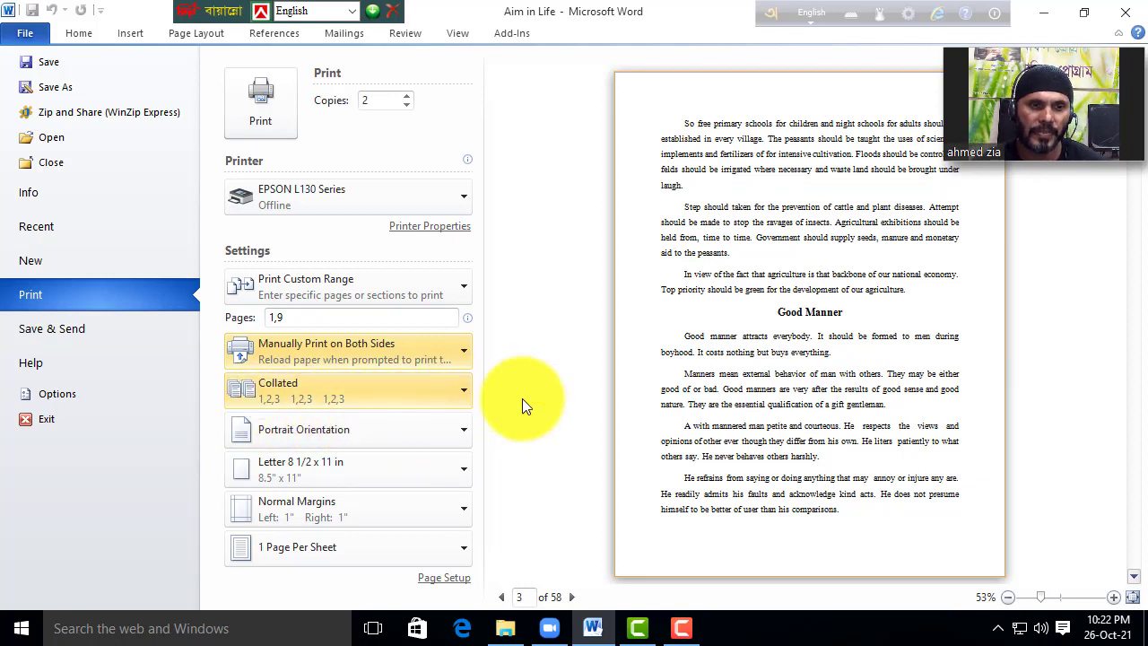
# - Switch collation to Uncollated so copies print as 1,1,1 2,2,2 3,3,3
pyautogui.click(463, 389)
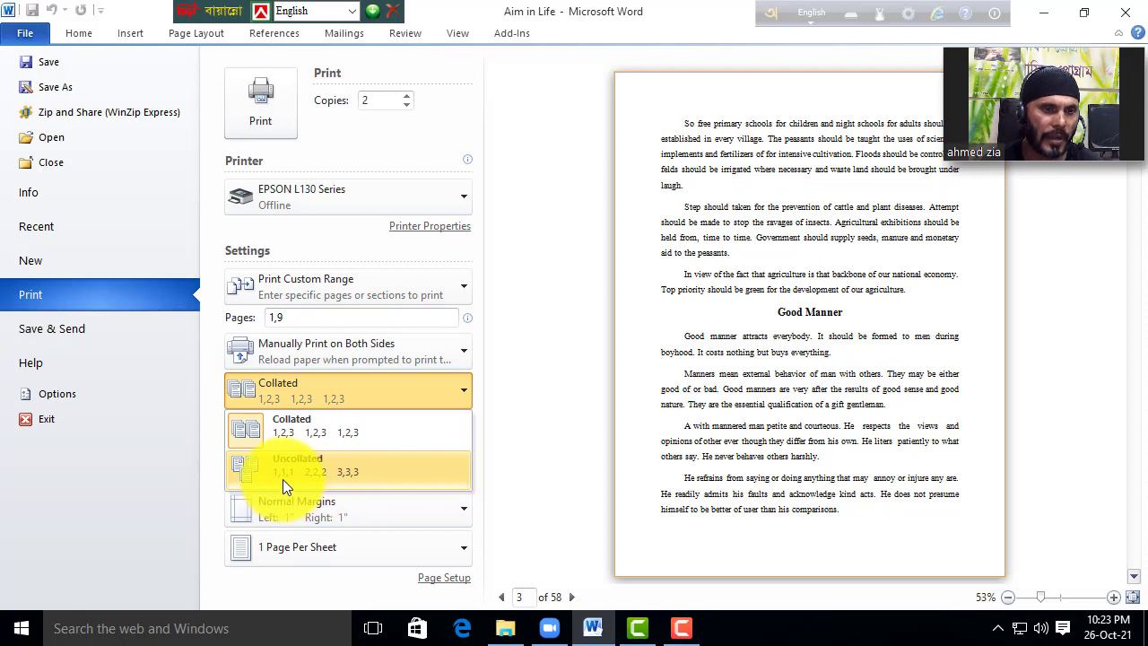
pyautogui.click(293, 432)
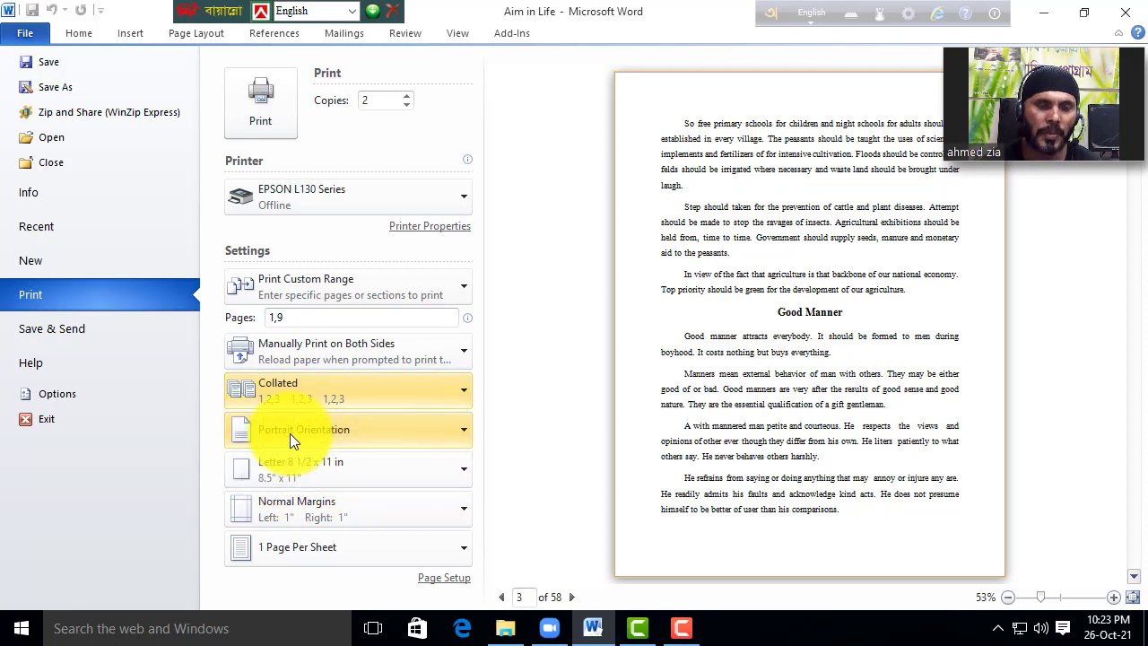
pyautogui.click(458, 396)
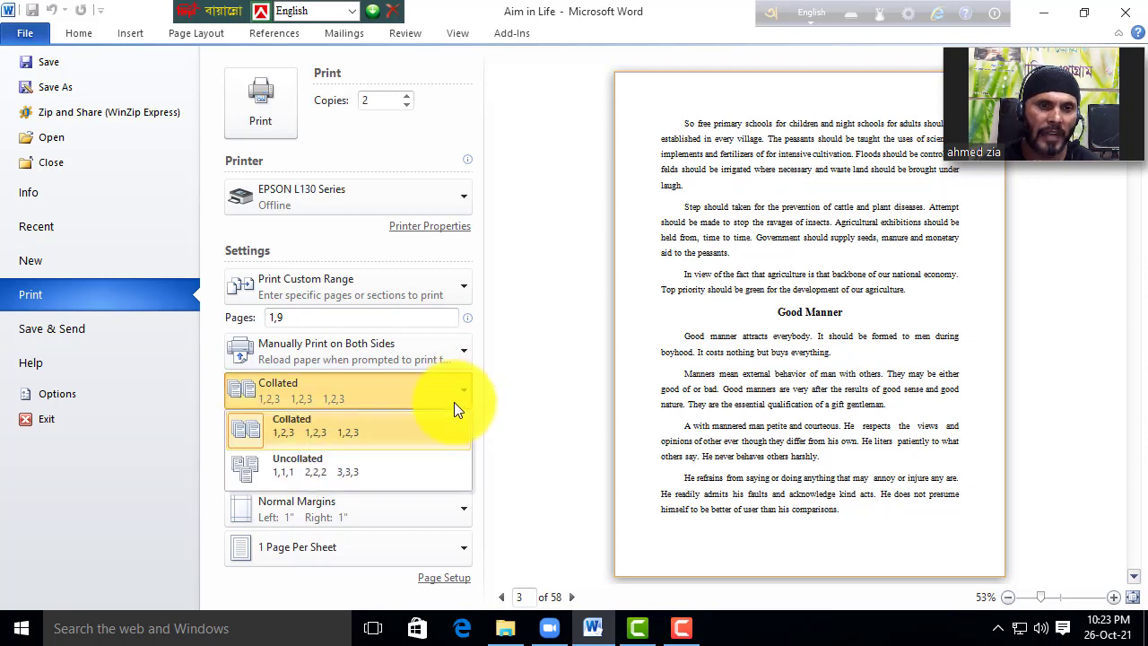
pyautogui.click(347, 459)
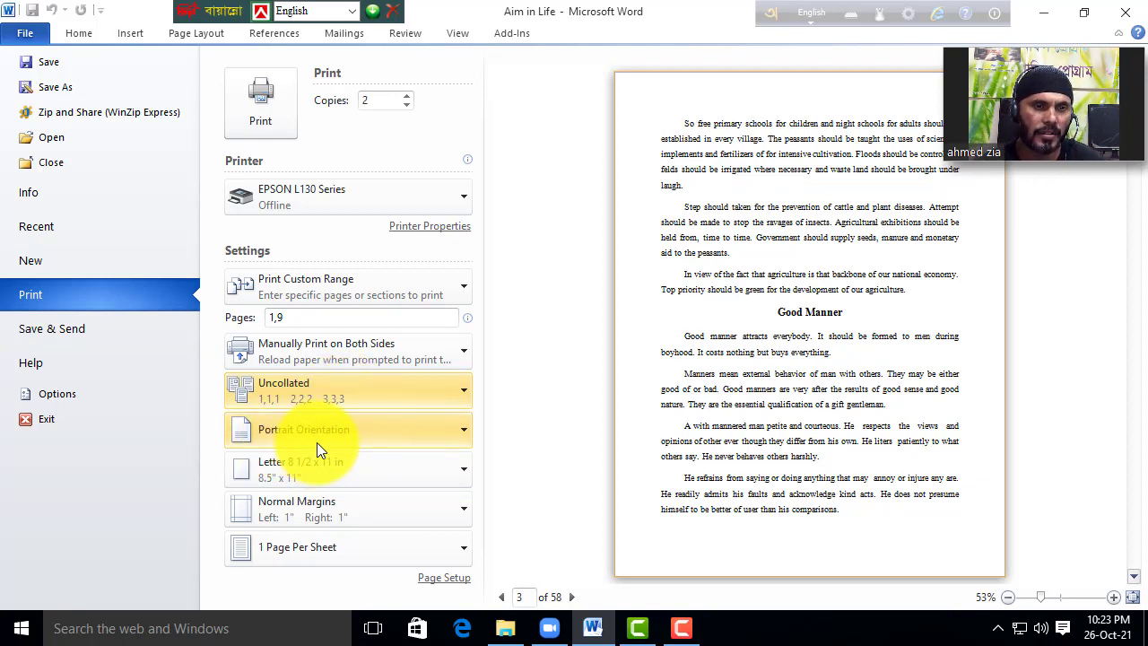
# - Try Landscape orientation (65 pages), then set the printout back to Portrait
pyautogui.click(461, 434)
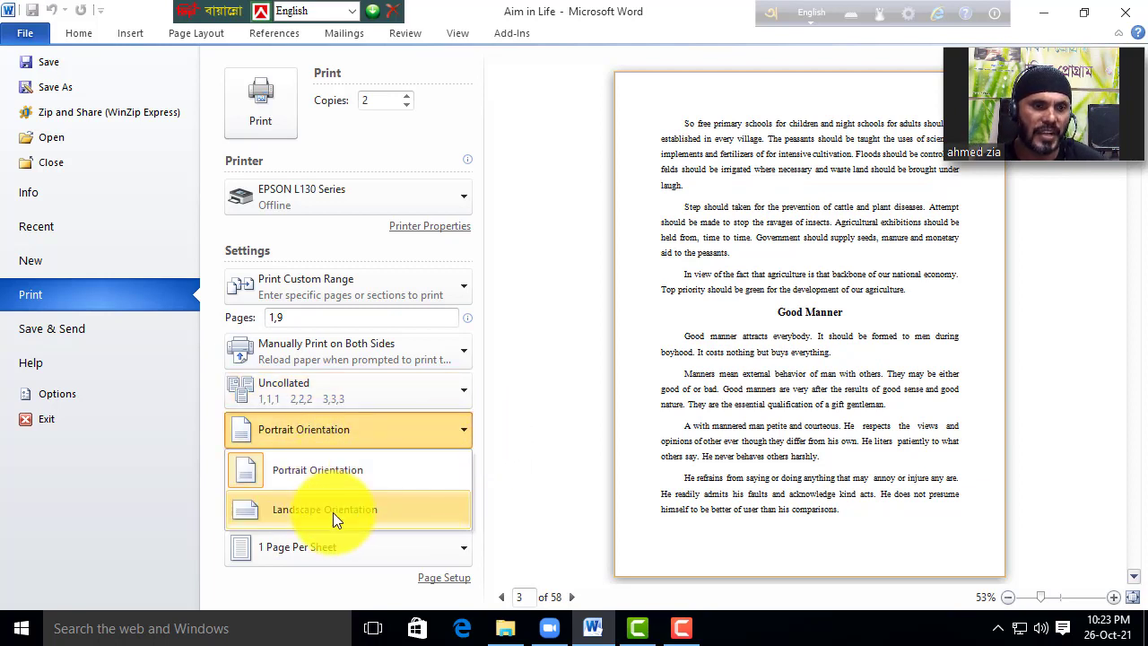
pyautogui.click(340, 472)
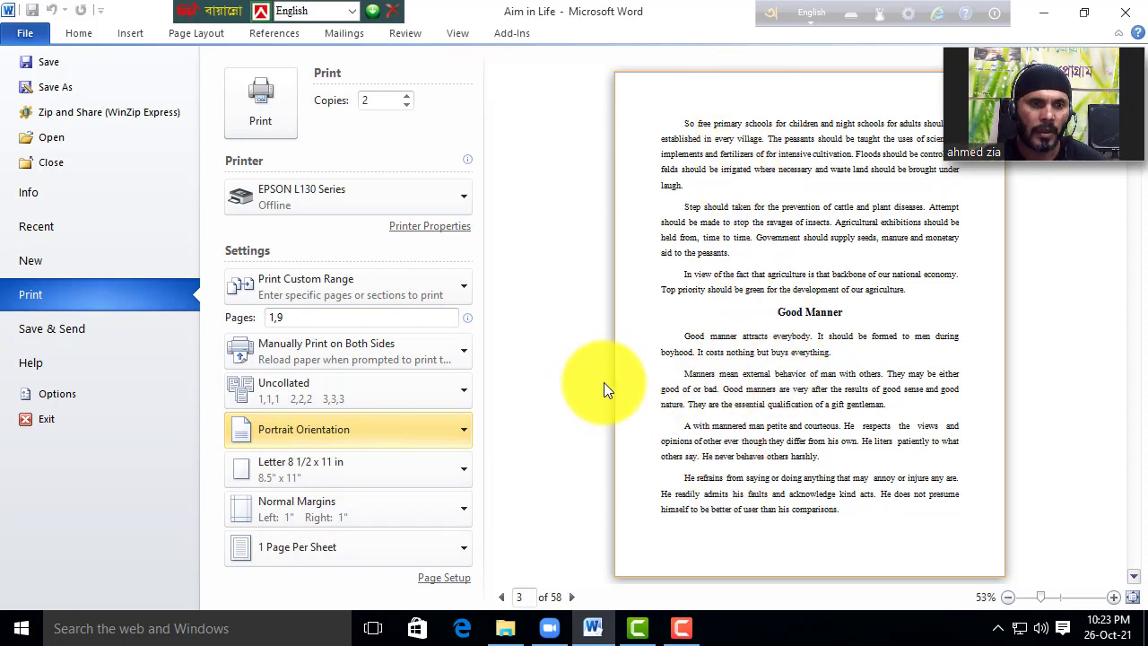
pyautogui.click(468, 431)
pyautogui.click(360, 511)
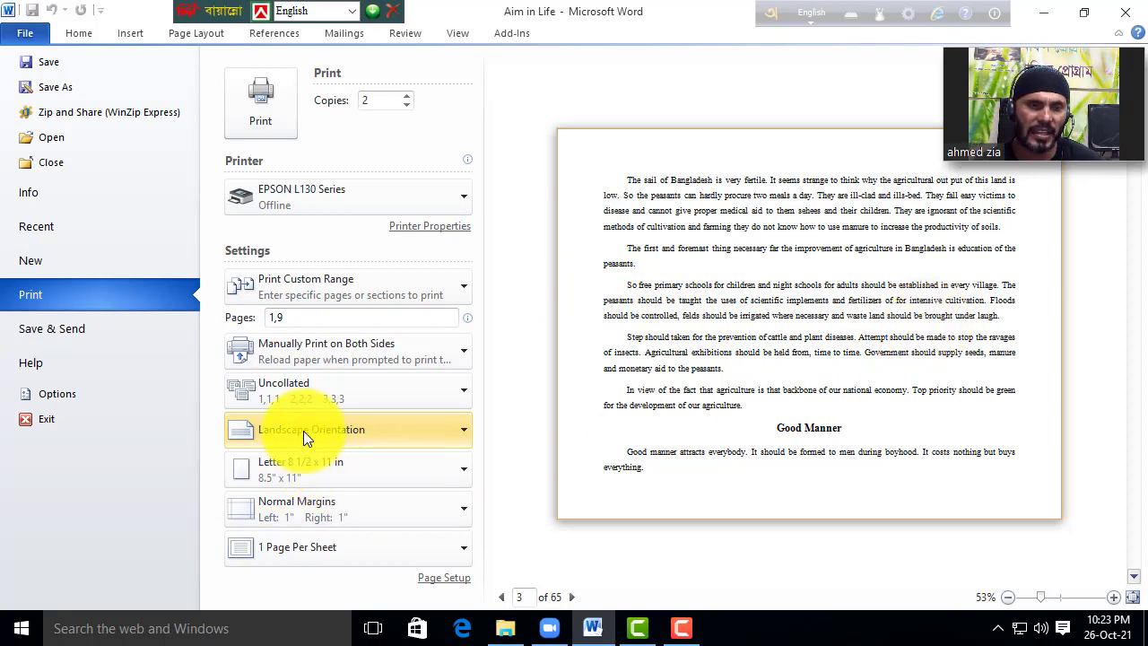
pyautogui.click(460, 431)
pyautogui.click(352, 471)
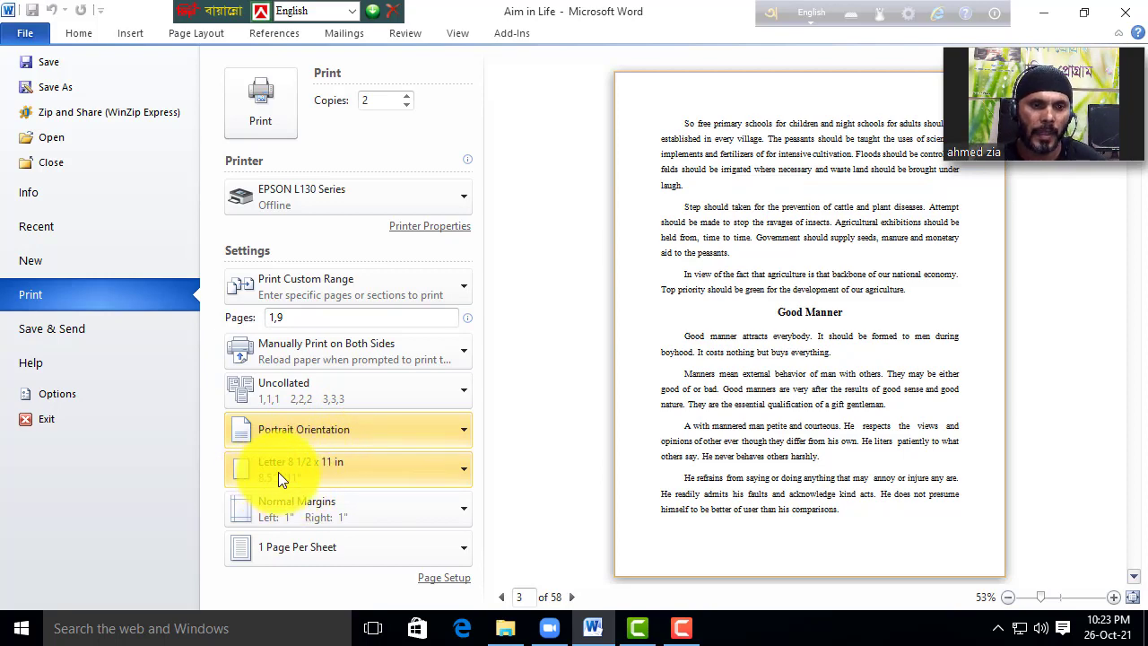
# - Choose A4 210 x 297 mm from the paper-size list in place of Letter
pyautogui.click(463, 470)
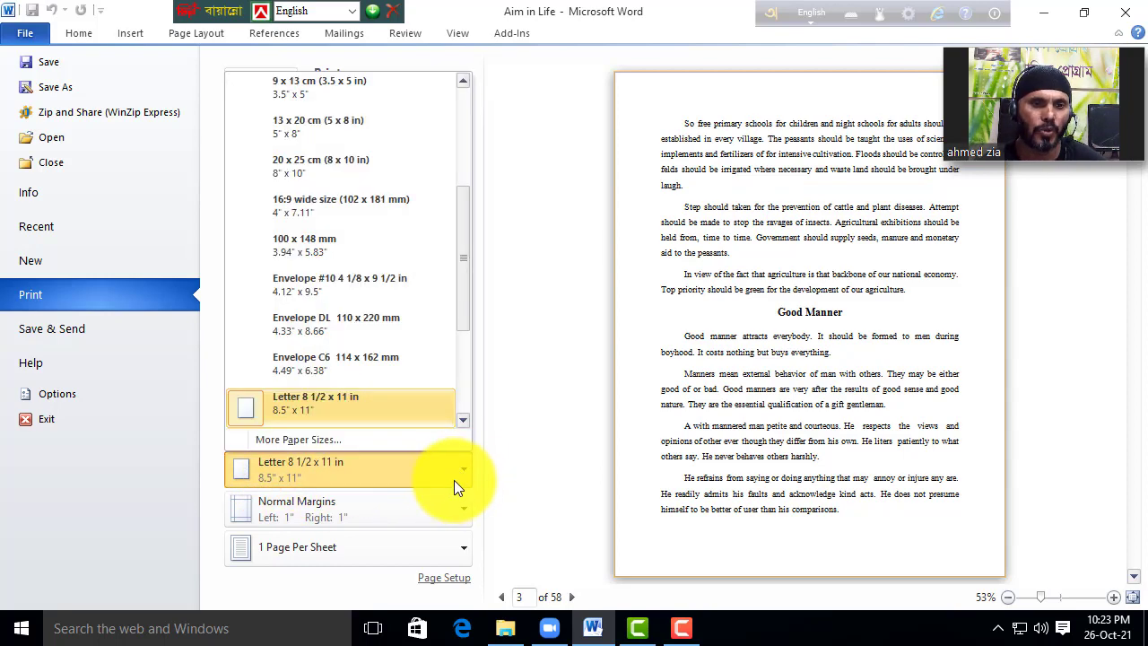
pyautogui.scroll(1, 453, 220)
pyautogui.scroll(2, 358, 170)
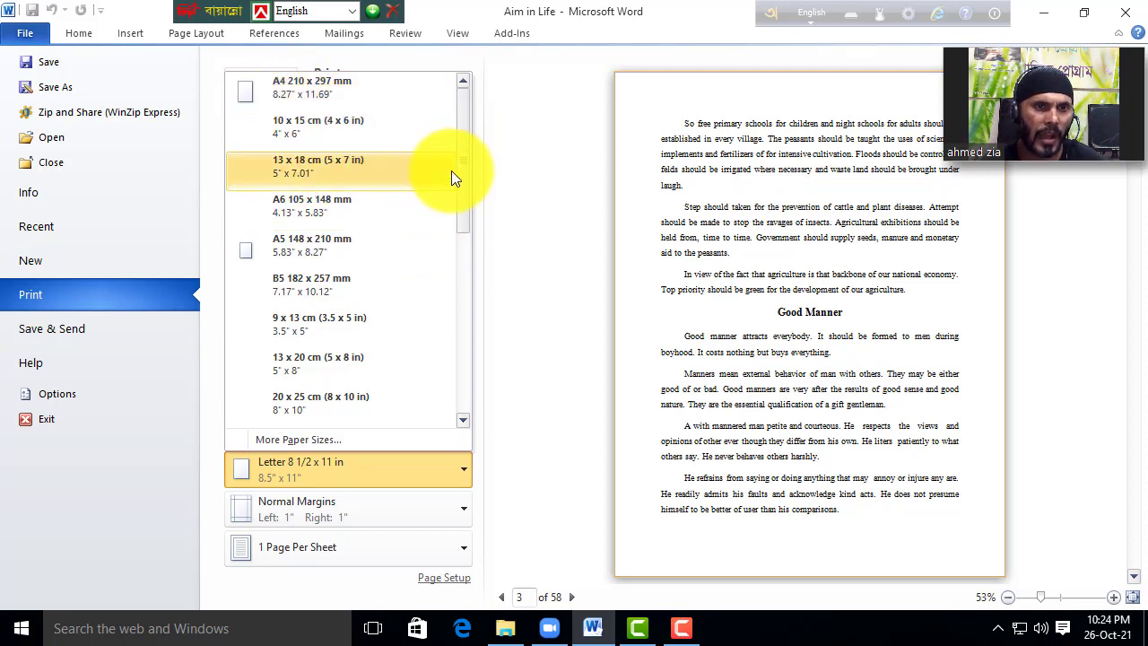
pyautogui.moveTo(462, 182); pyautogui.dragTo(470, 317)
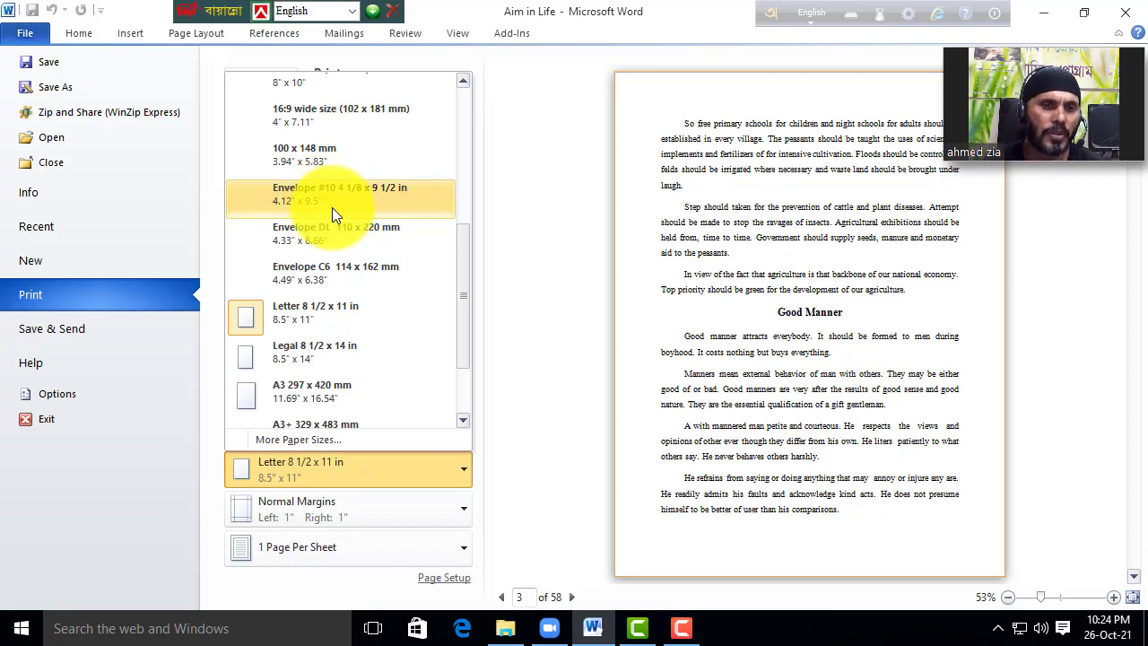
pyautogui.moveTo(462, 300); pyautogui.dragTo(320, 116)
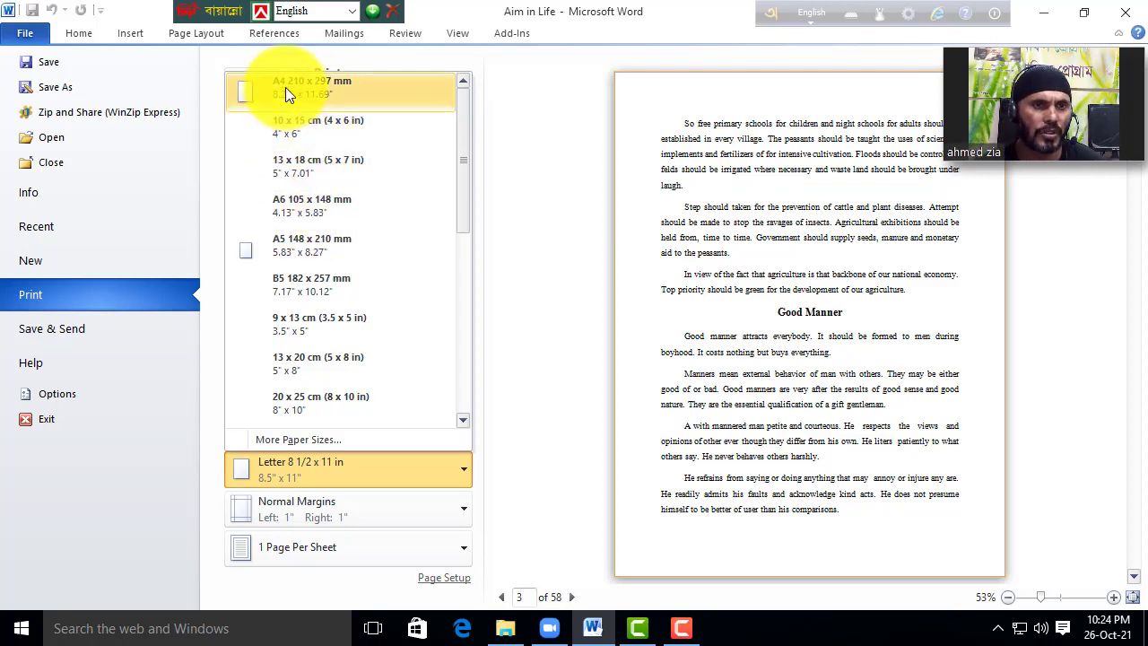
pyautogui.click(285, 87)
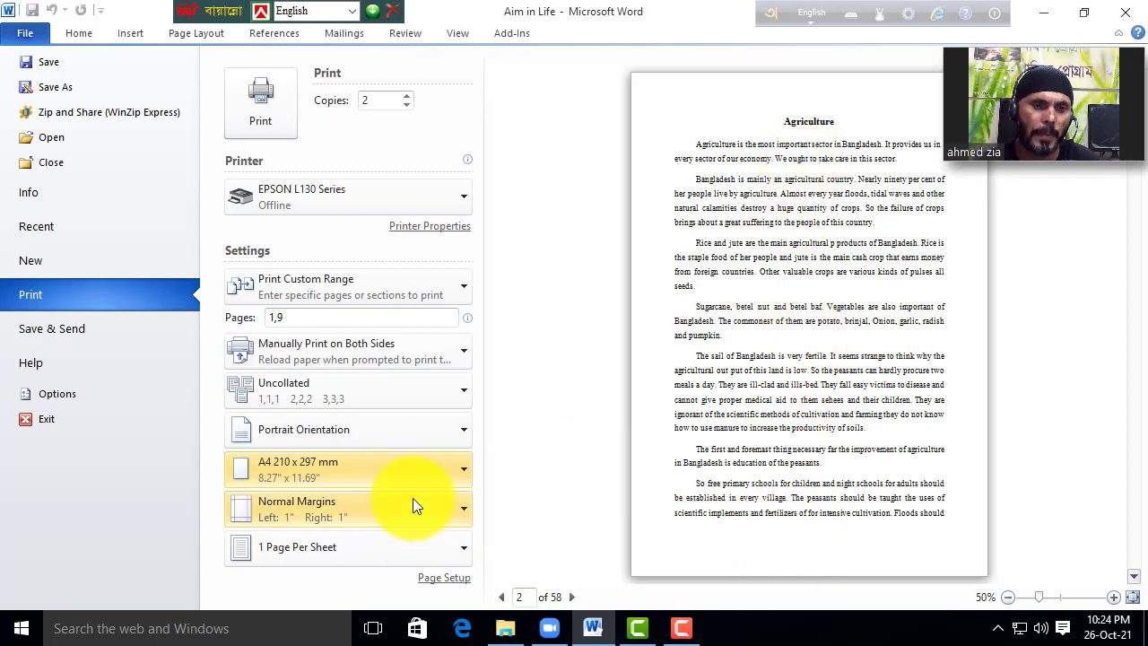
# - Pick Legal 8 1/2 x 14 in paper, reducing the preview to 56 pages
pyautogui.click(463, 470)
pyautogui.scroll(-1, 459, 226)
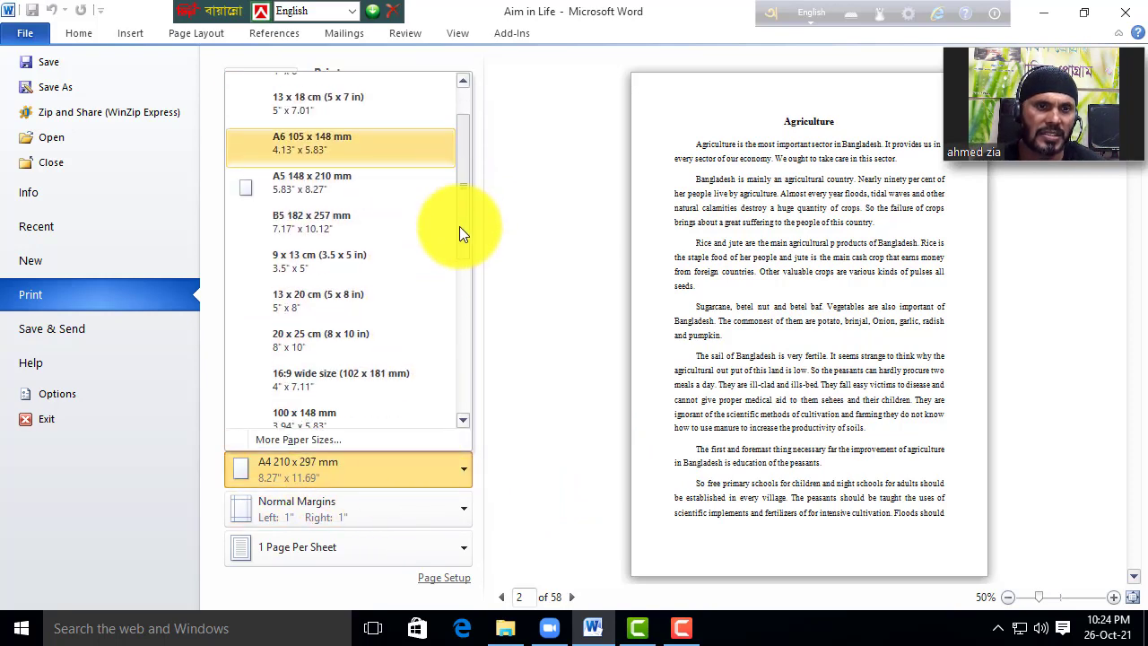
pyautogui.moveTo(459, 226); pyautogui.dragTo(459, 337)
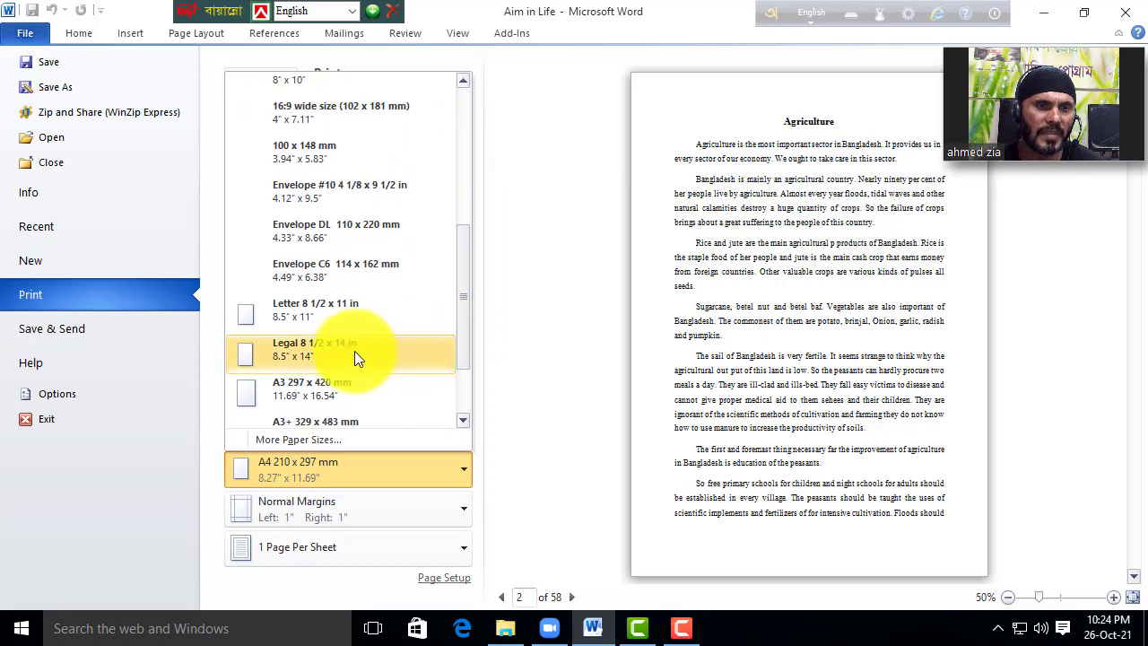
pyautogui.click(354, 351)
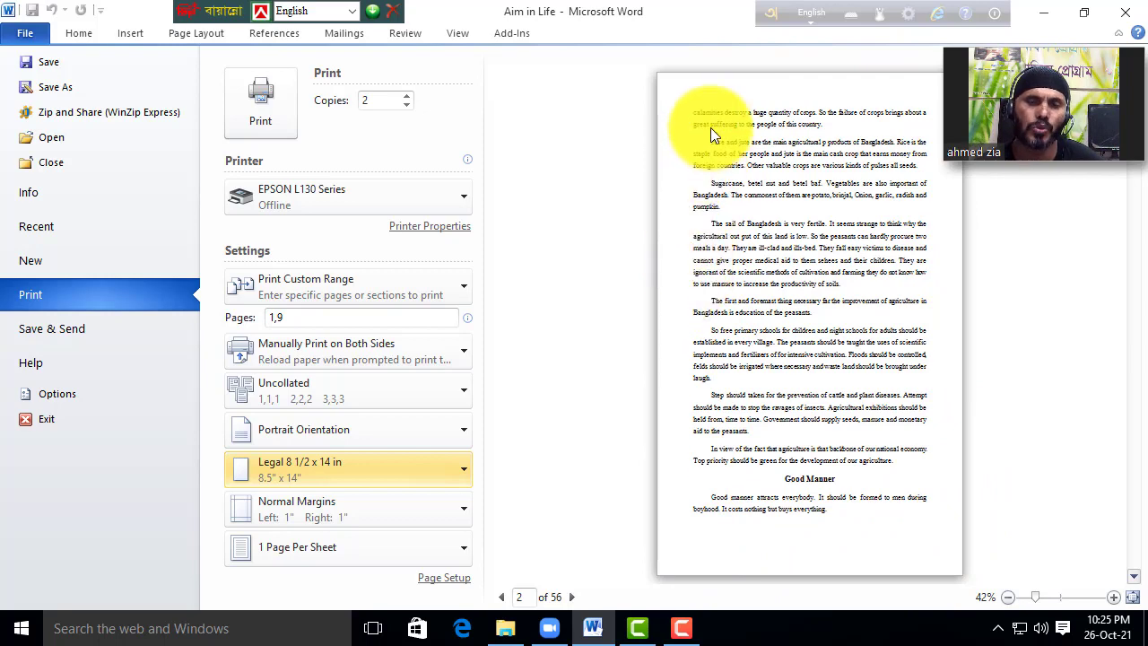
# - Apply the Narrow margin preset, 0.5 inch on every side, cutting the preview to 37 pages
pyautogui.click(467, 510)
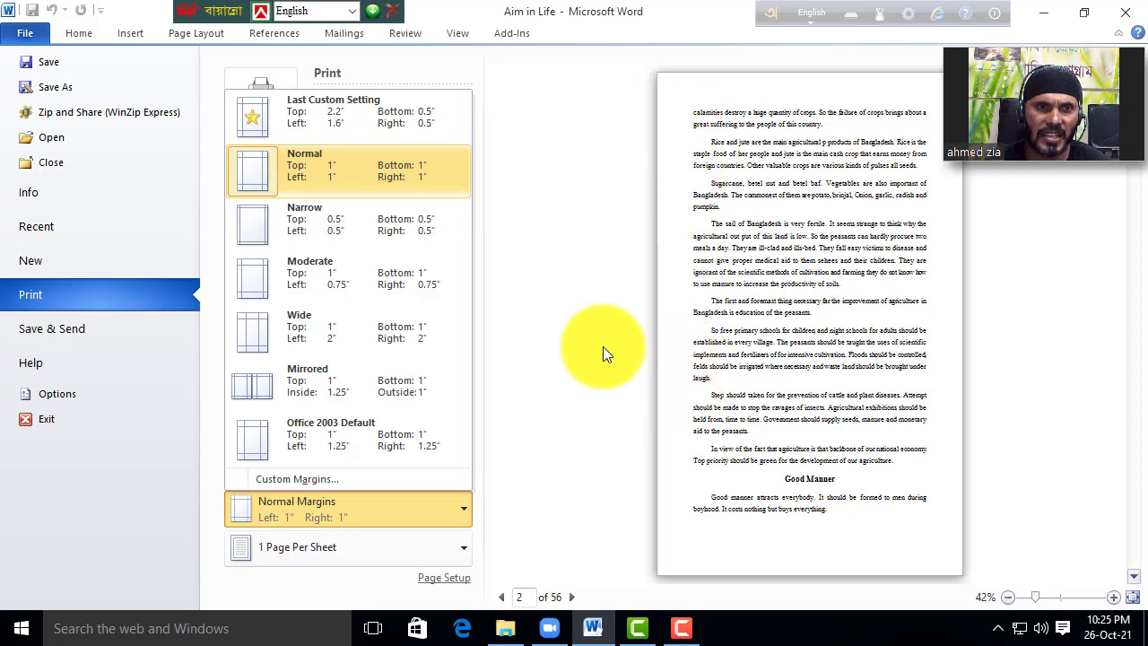
pyautogui.press('Down')
pyautogui.press('Down')
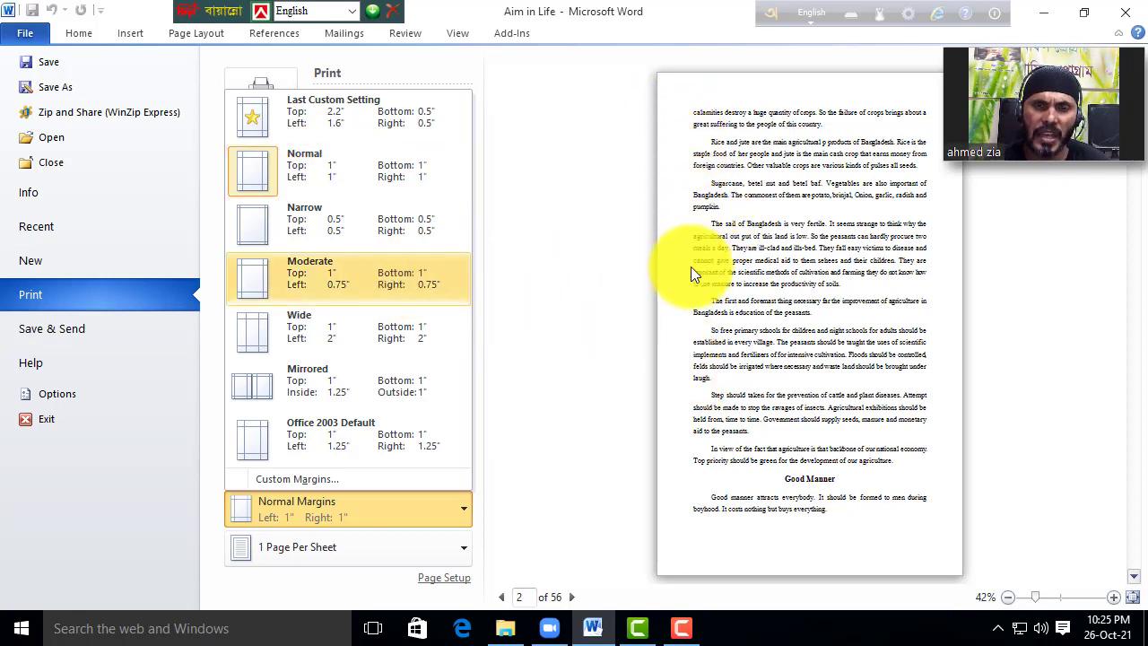
pyautogui.click(330, 228)
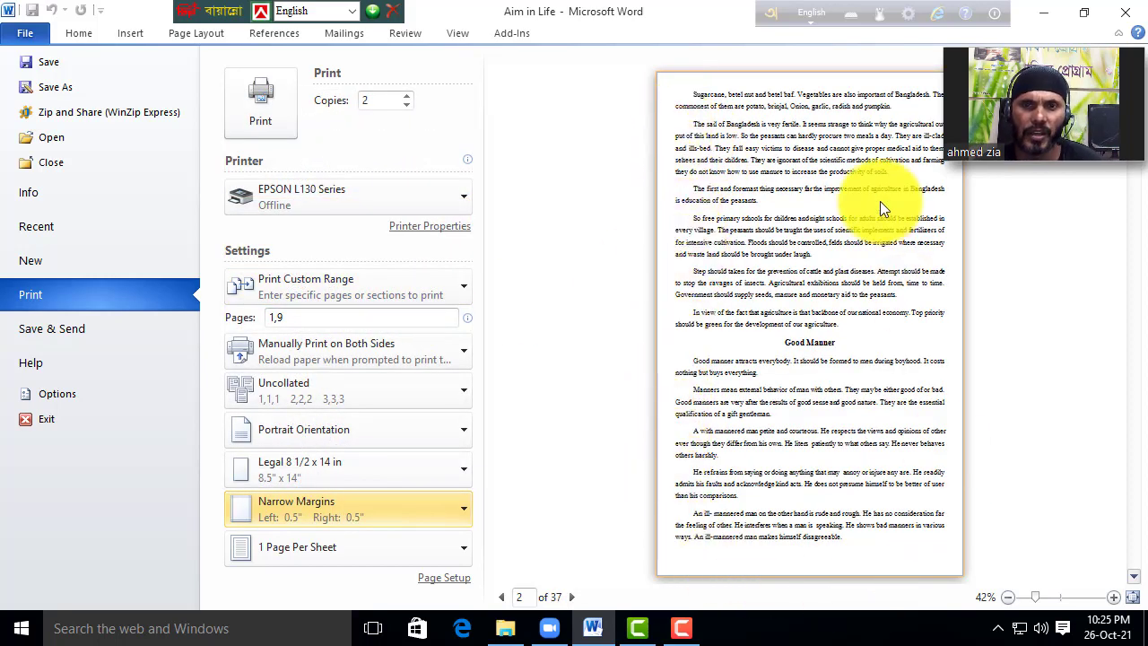
pyautogui.click(460, 505)
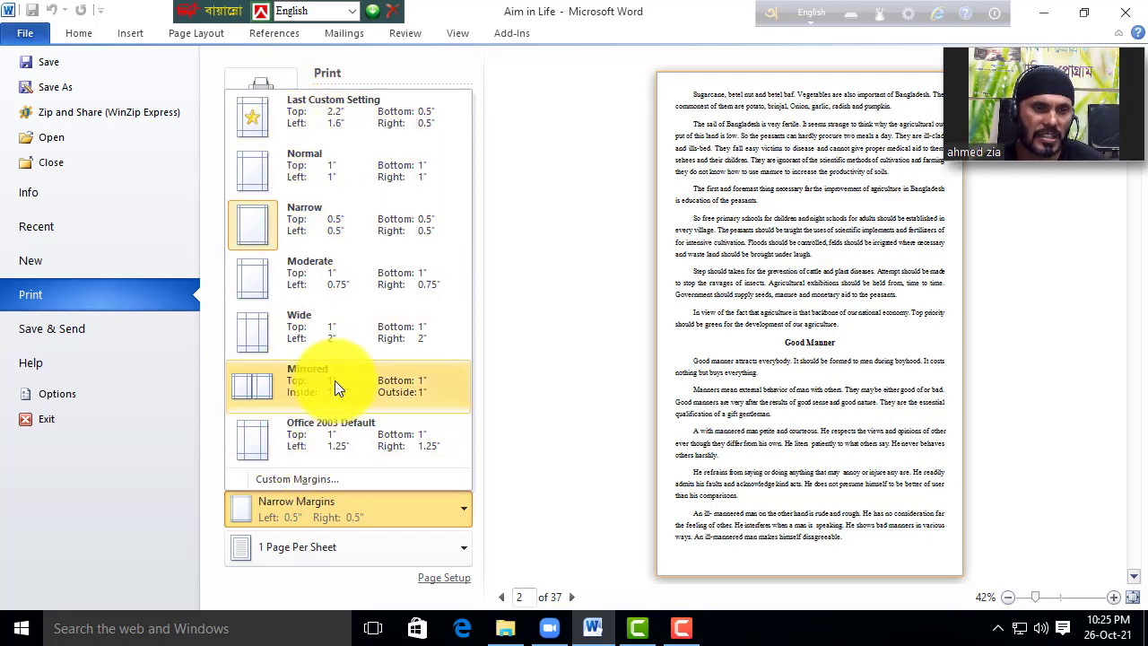
# - In Custom Margins, raise the top margin to 2 inches and confirm with OK
pyautogui.click(303, 487)
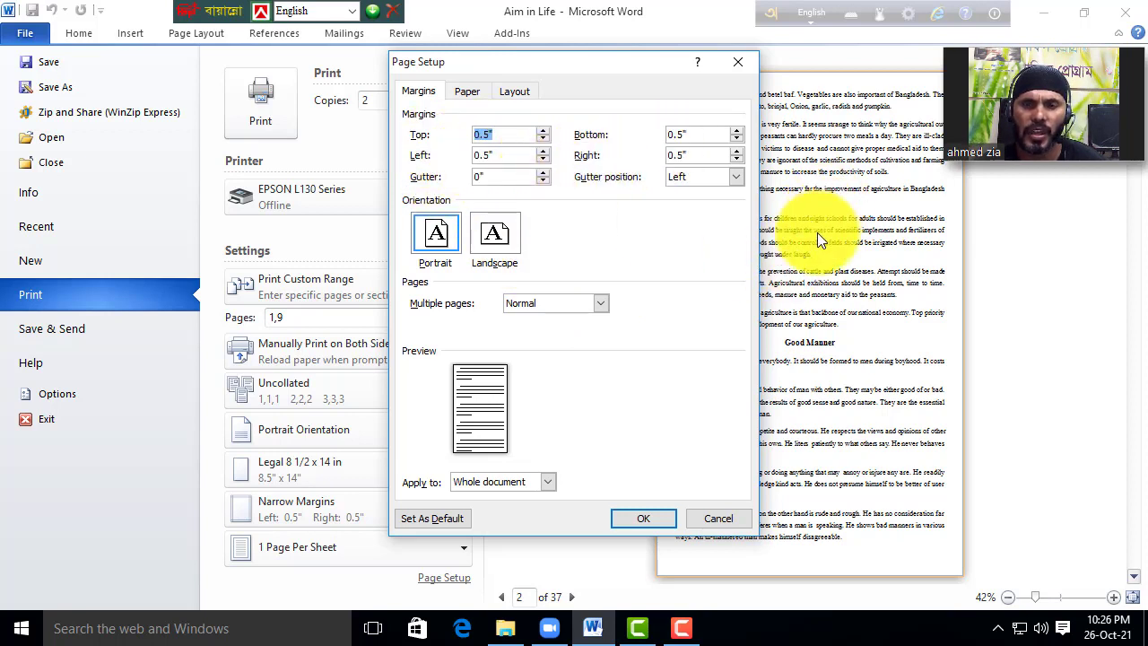
pyautogui.moveTo(606, 61); pyautogui.dragTo(396, 120)
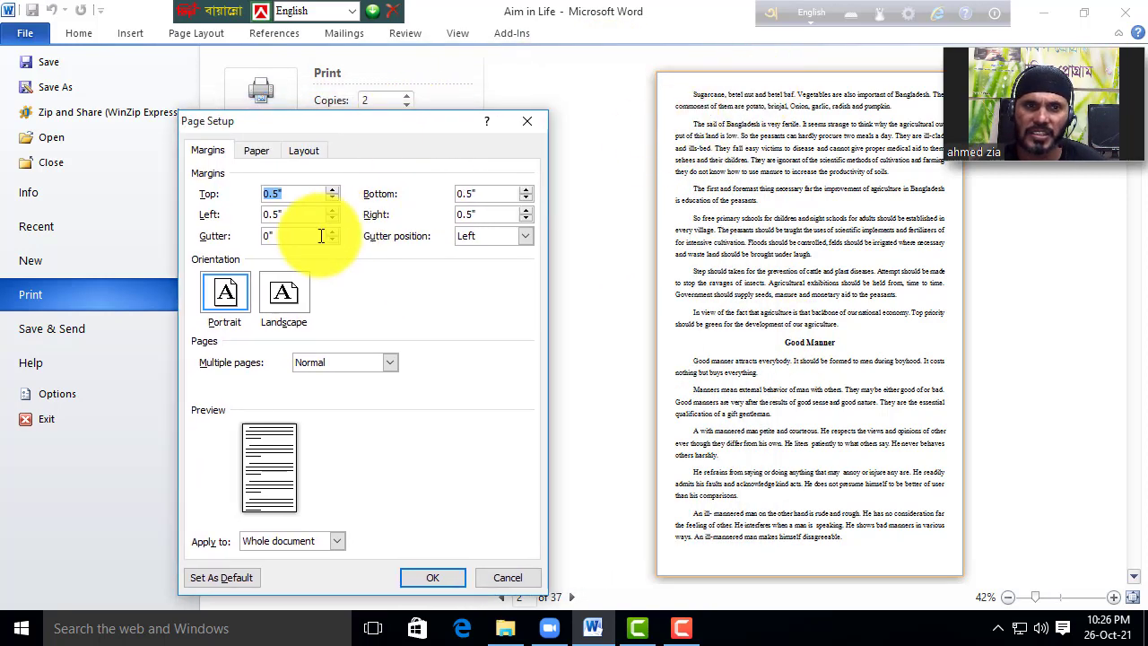
pyautogui.click(334, 190)
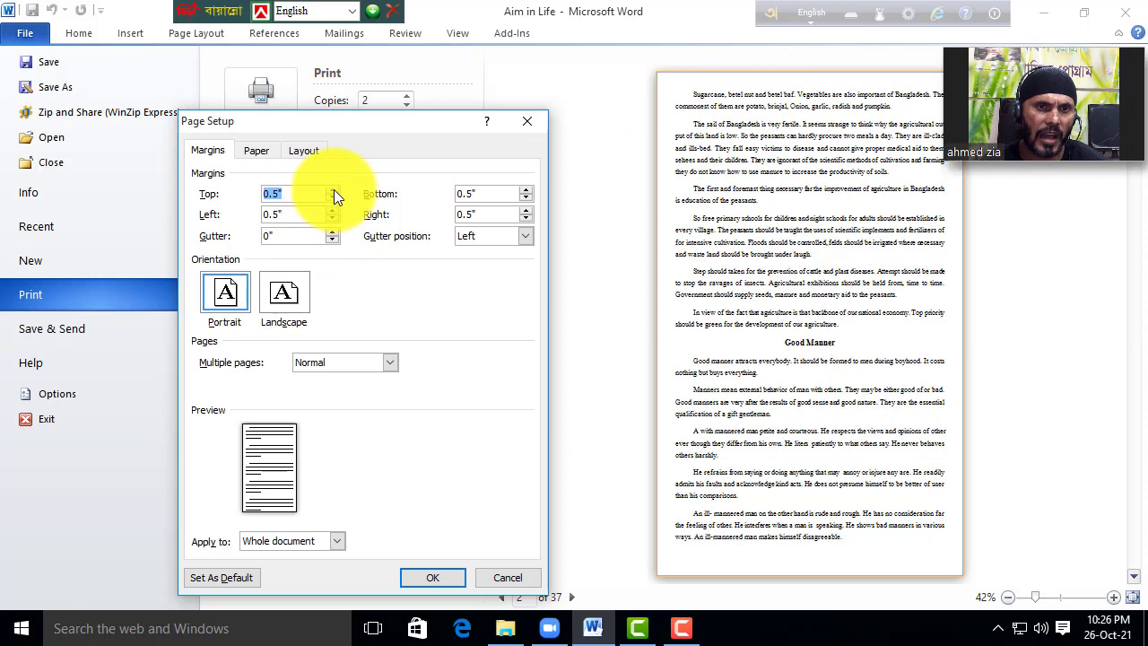
pyautogui.doubleClick(333, 190)
pyautogui.doubleClick(333, 190)
pyautogui.doubleClick(334, 190)
pyautogui.doubleClick(333, 189)
pyautogui.doubleClick(334, 189)
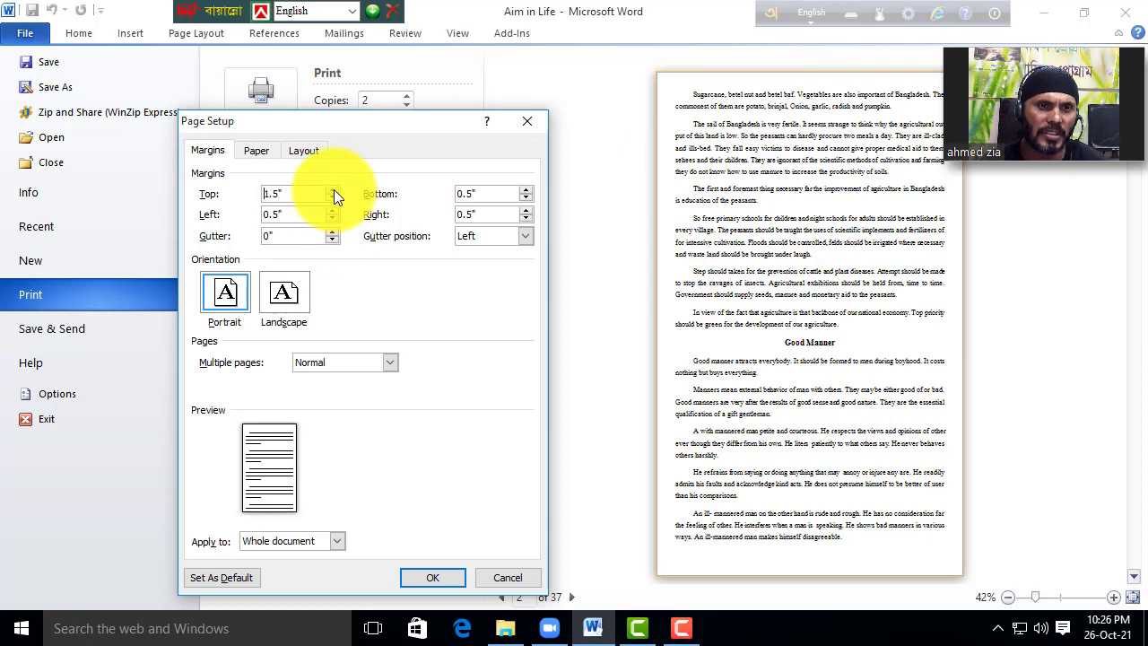
pyautogui.doubleClick(335, 189)
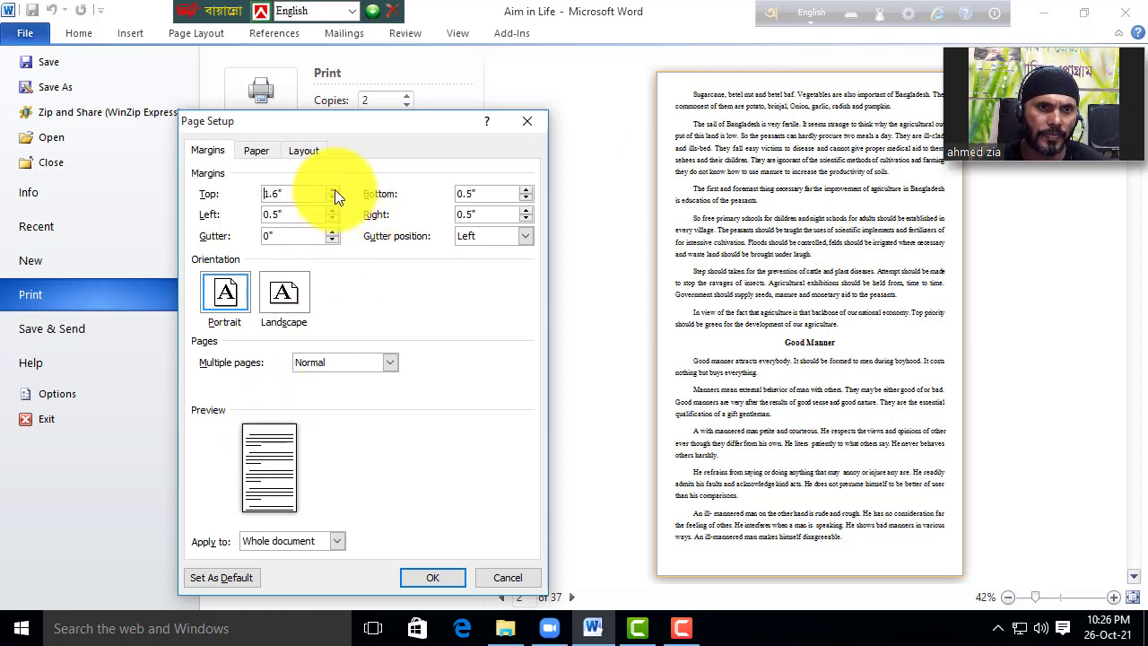
pyautogui.click(335, 189)
pyautogui.click(335, 190)
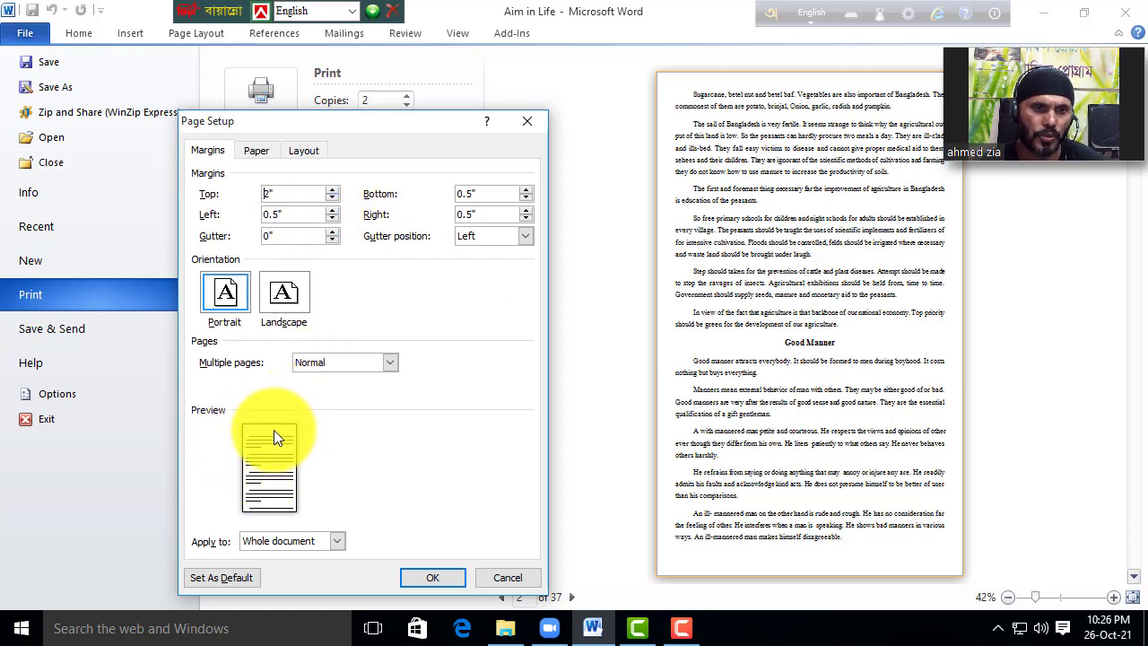
pyautogui.click(428, 576)
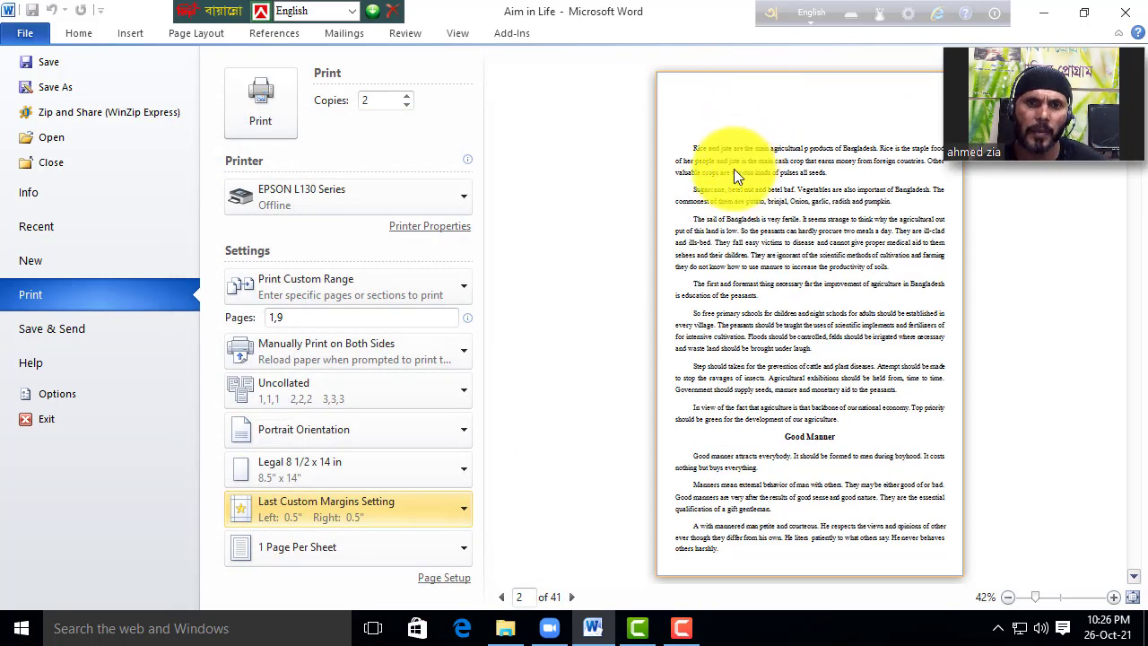
# - Reopen Page Setup to review the Paper tab, then close it without changes
pyautogui.click(462, 508)
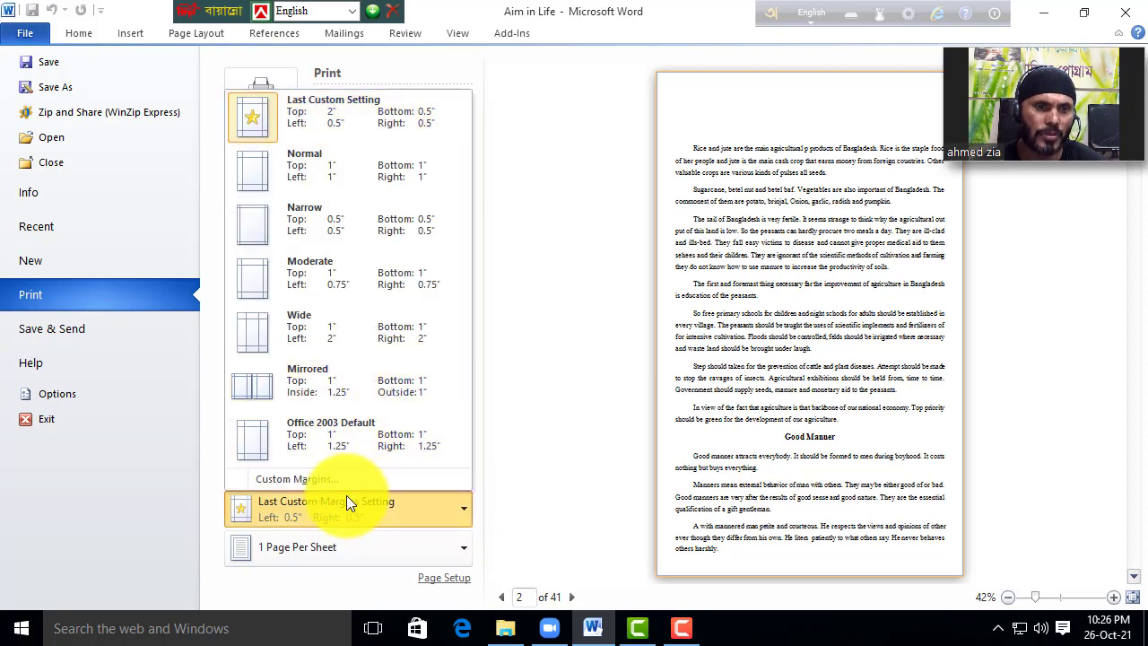
pyautogui.click(330, 478)
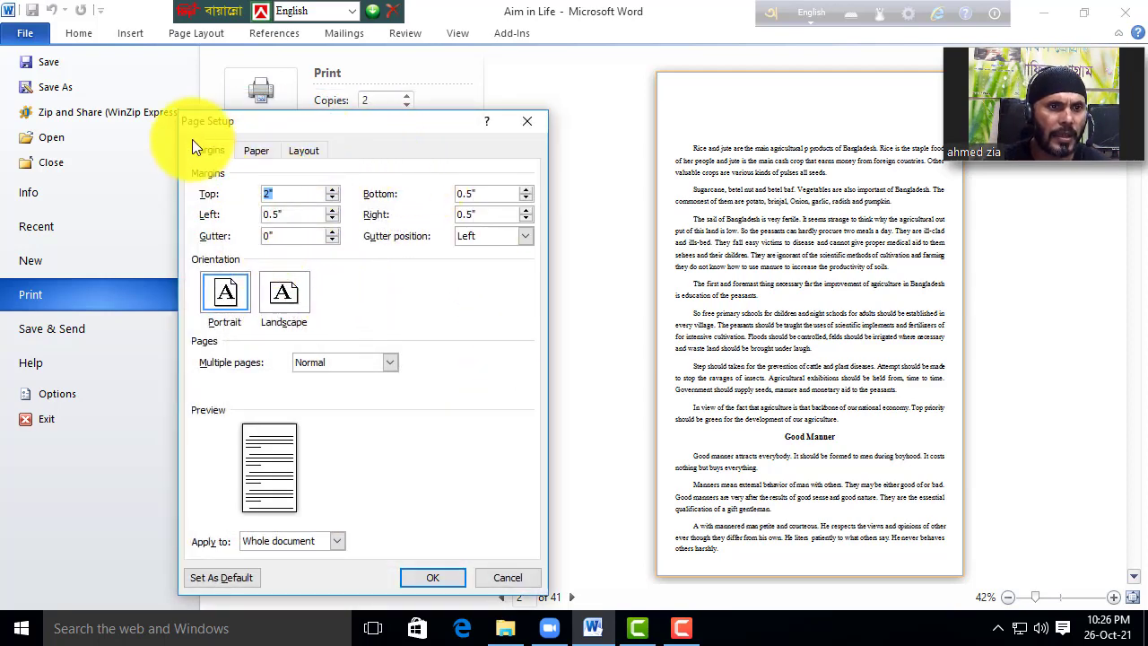
pyautogui.click(255, 151)
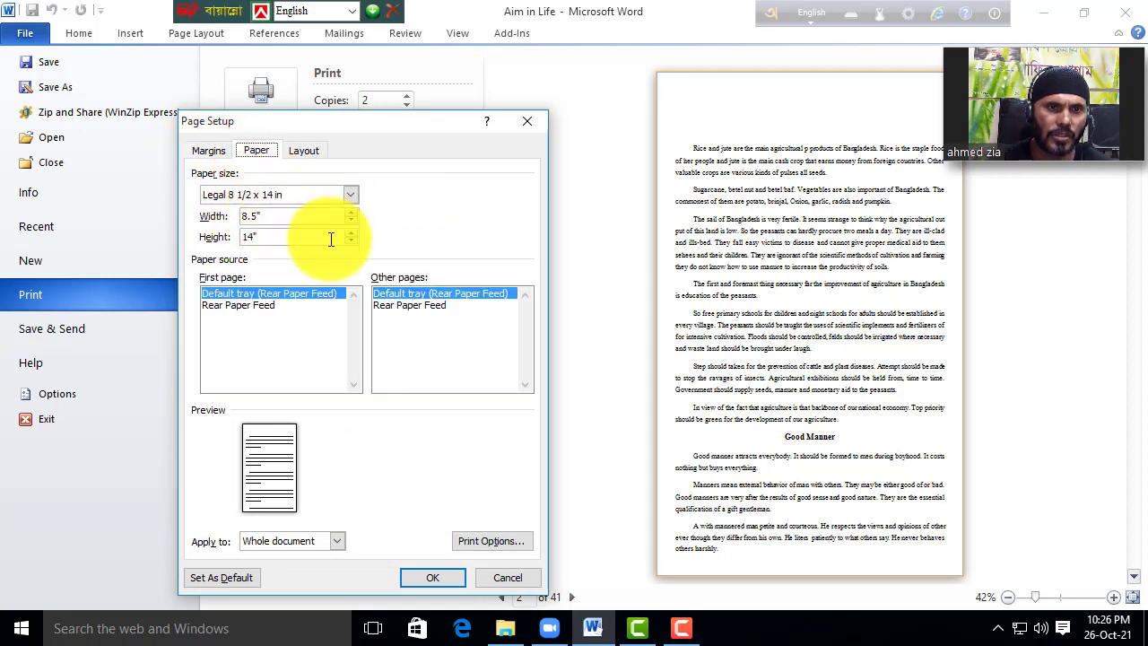
pyautogui.click(211, 151)
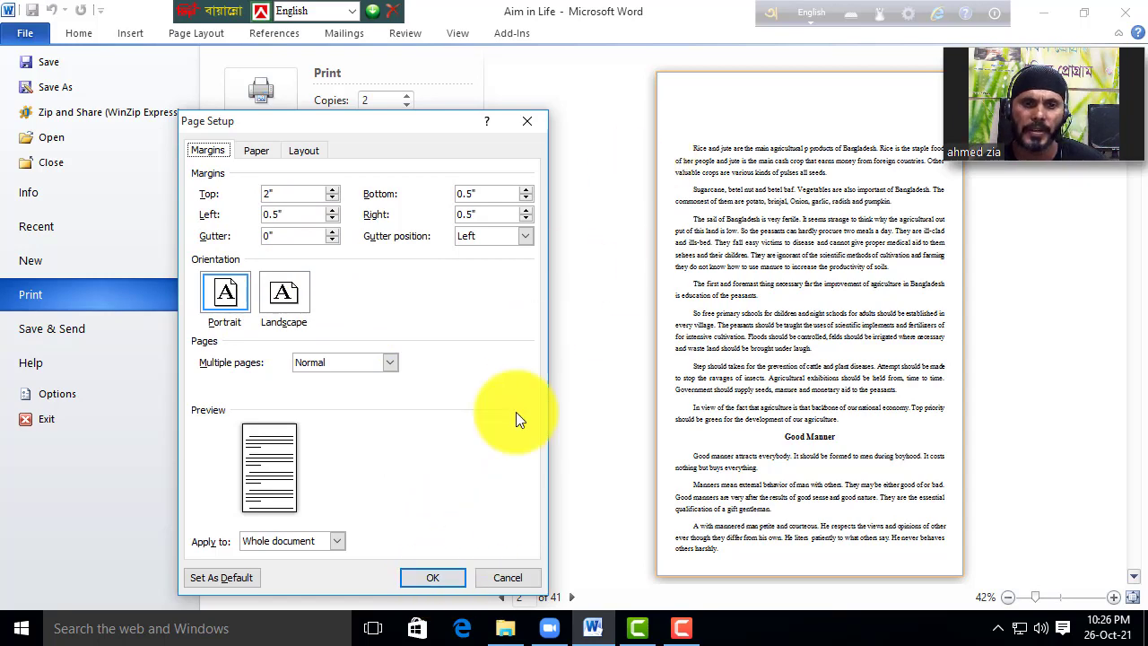
pyautogui.click(507, 577)
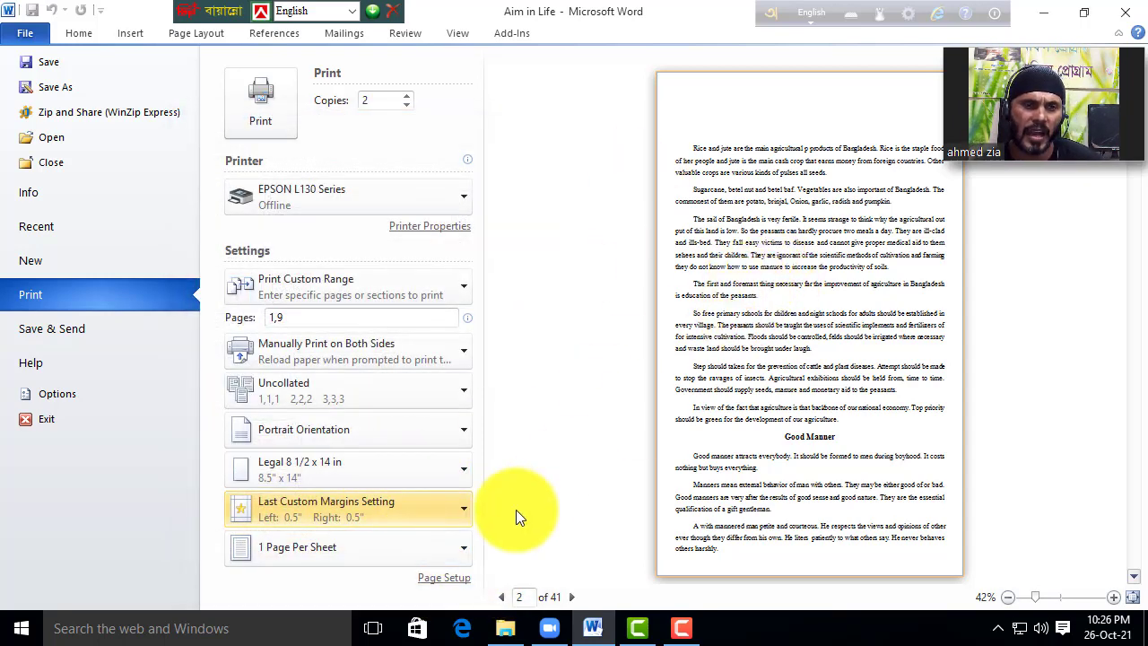
# - Choose 2 Pages Per Sheet for the Legal-size printout
pyautogui.click(462, 548)
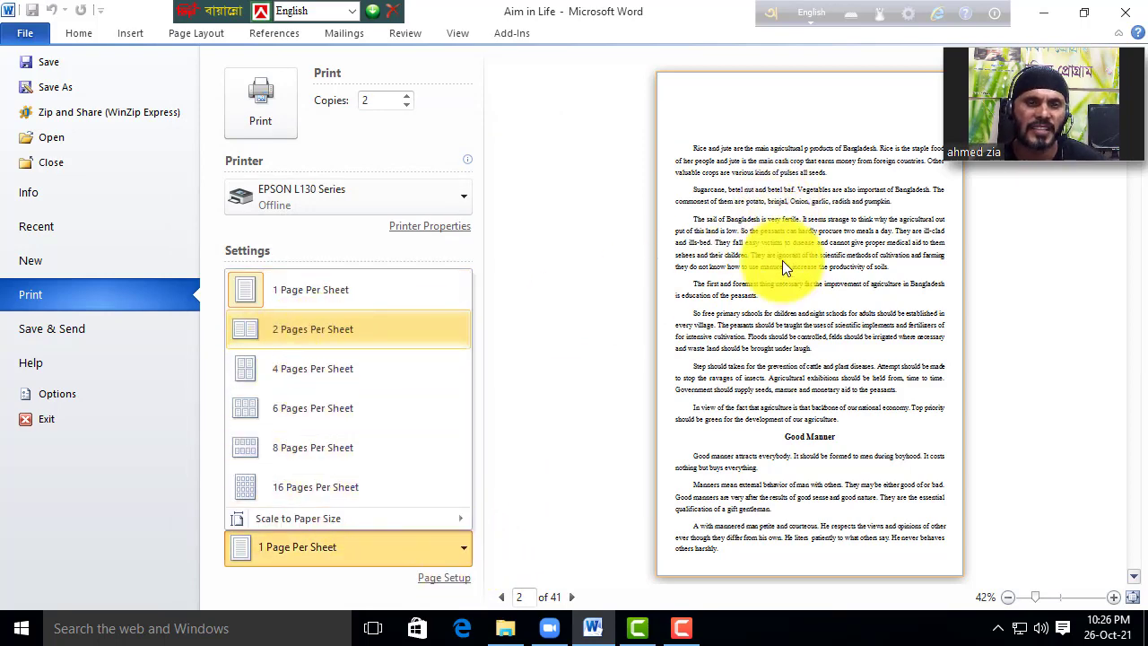
pyautogui.click(309, 332)
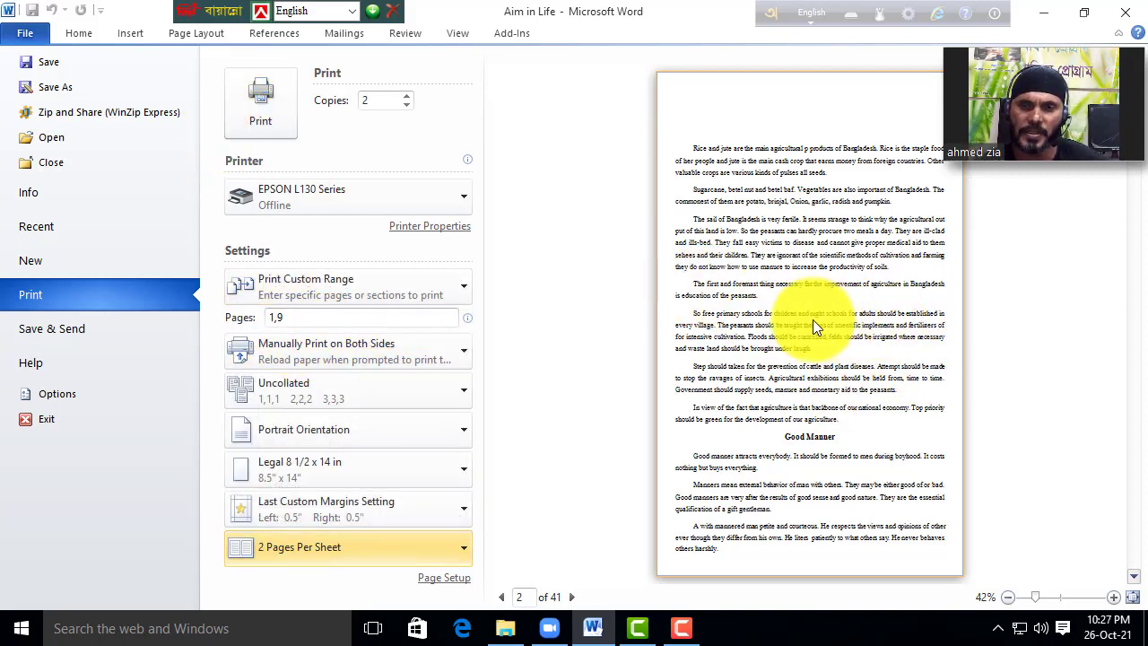
pyautogui.click(465, 546)
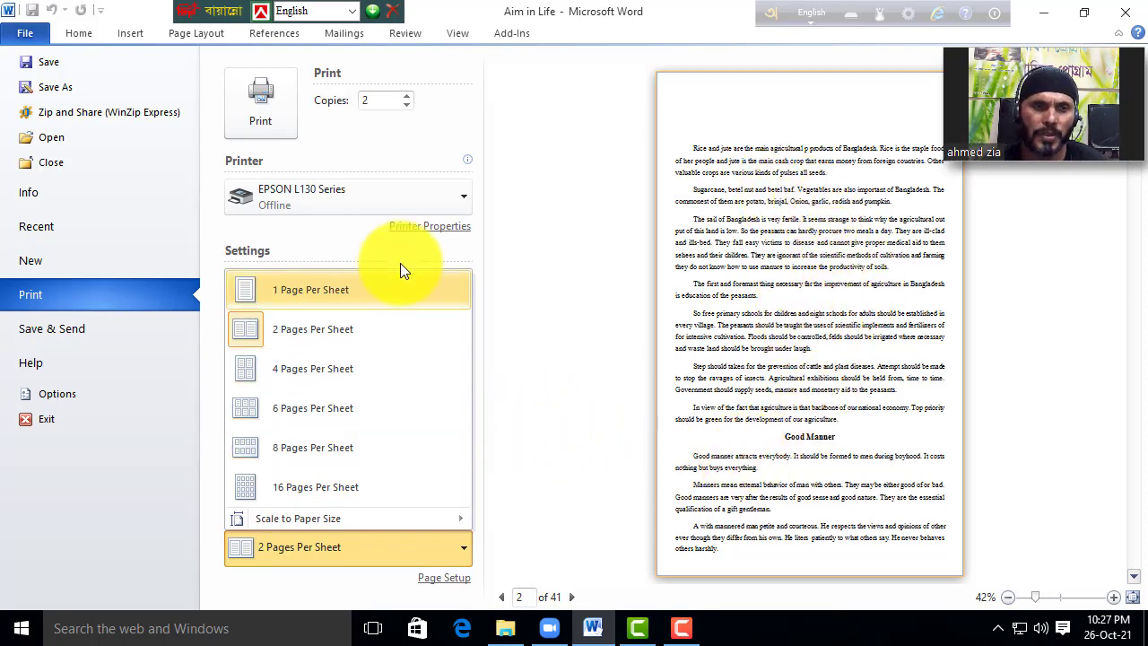
pyautogui.click(533, 430)
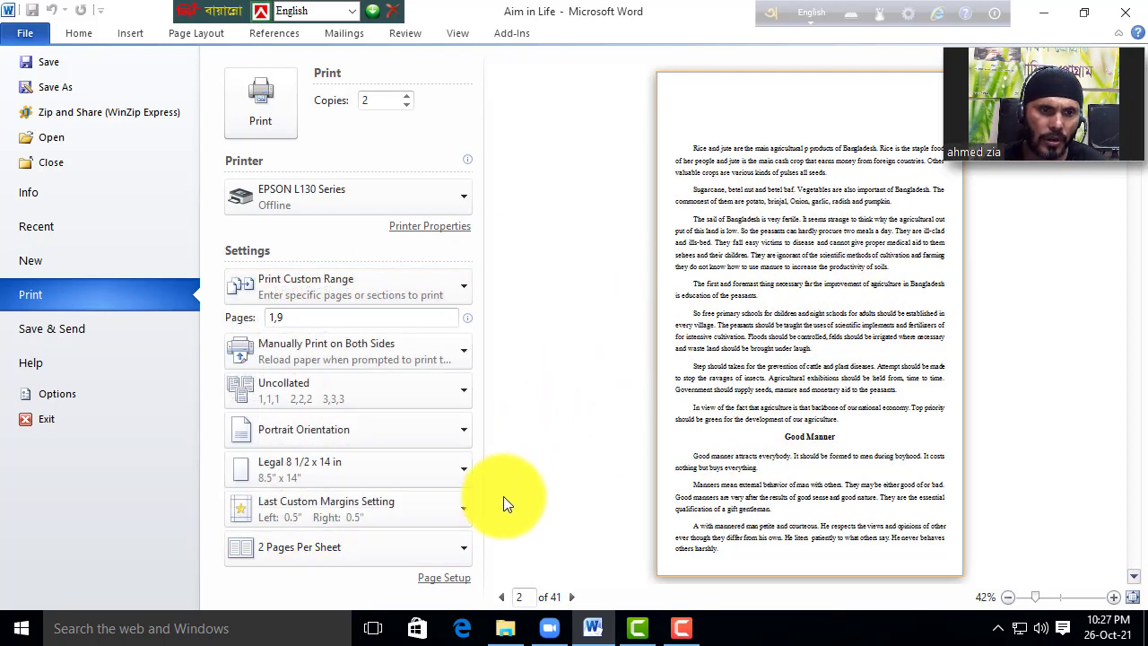